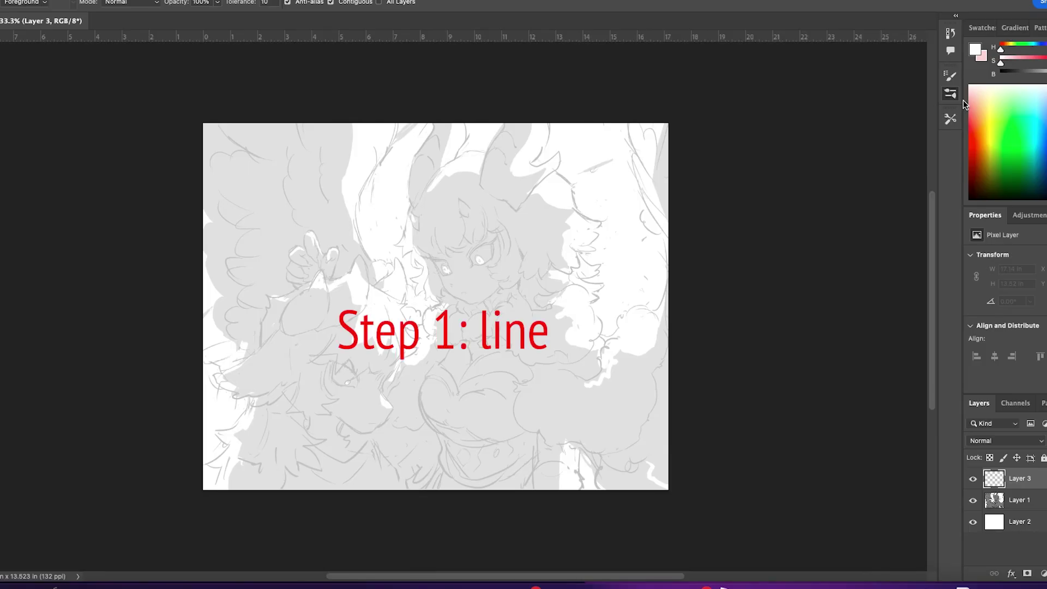
# - Select the 25 px brush preset and zoom in on the character's face
pyautogui.click(951, 94)
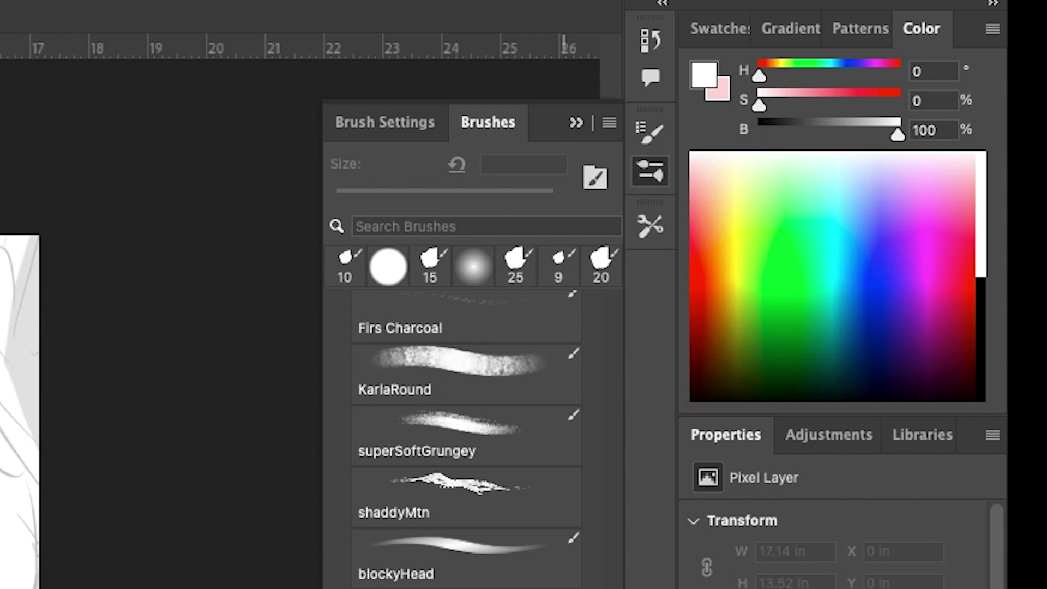
pyautogui.click(515, 266)
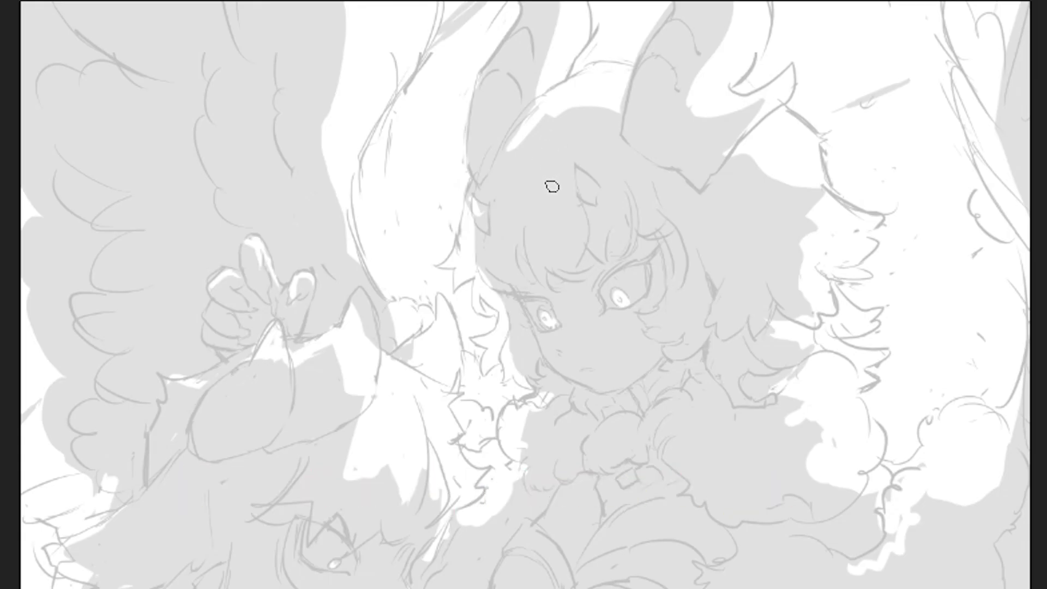
pyautogui.hotkey('ctrl', '+')
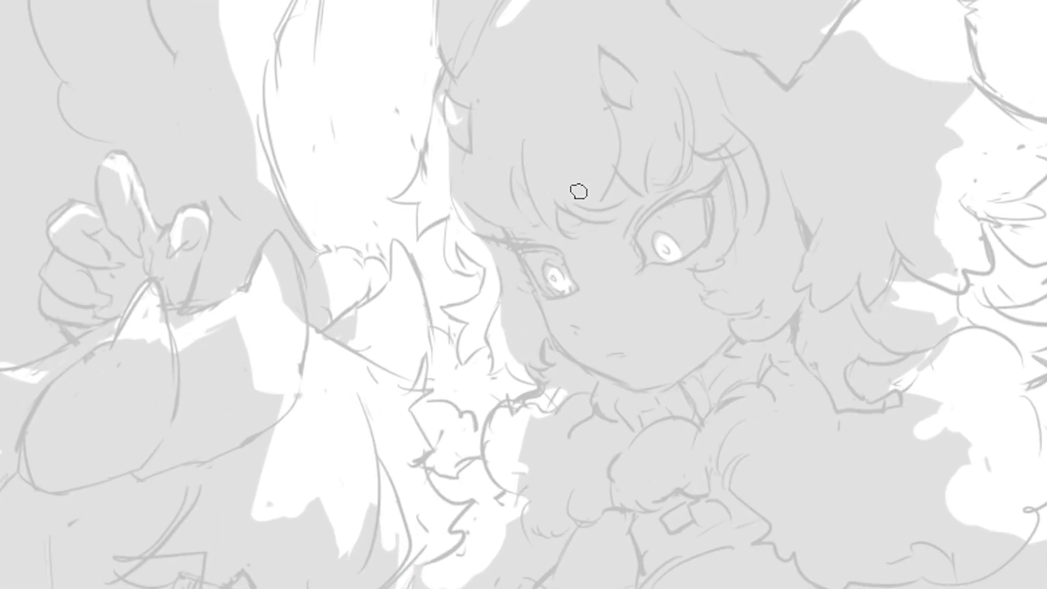
pyautogui.hotkey('ctrl', '+')
# - Undo a stray white stroke and ink curved black lines along the hair
pyautogui.hotkey('ctrl', '+')
pyautogui.moveTo(439, 199)
pyautogui.mouseDown()
pyautogui.moveTo(524, 385)
pyautogui.moveTo(546, 390)
pyautogui.mouseUp()
pyautogui.hotkey('ctrl', '+')
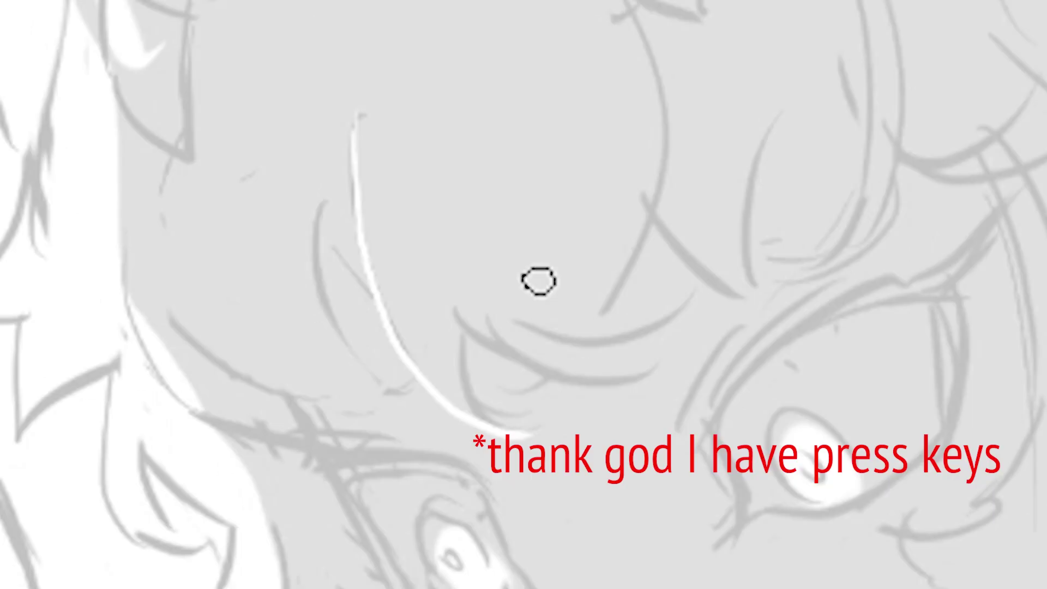
pyautogui.hotkey('ctrl', 'z')
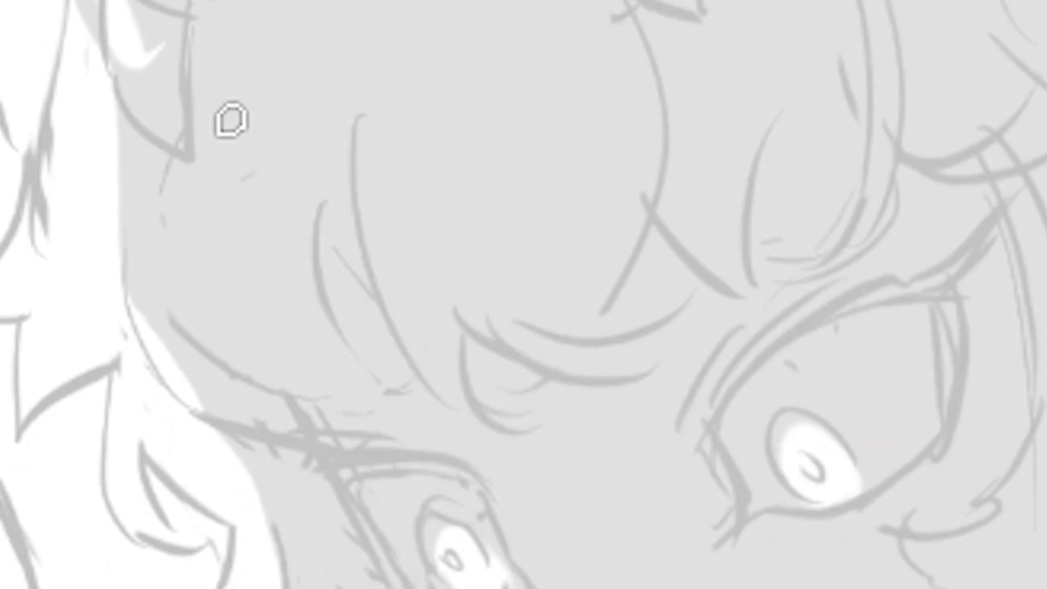
pyautogui.moveTo(107, 2); pyautogui.dragTo(183, 155)
pyautogui.moveTo(131, 1); pyautogui.dragTo(194, 34)
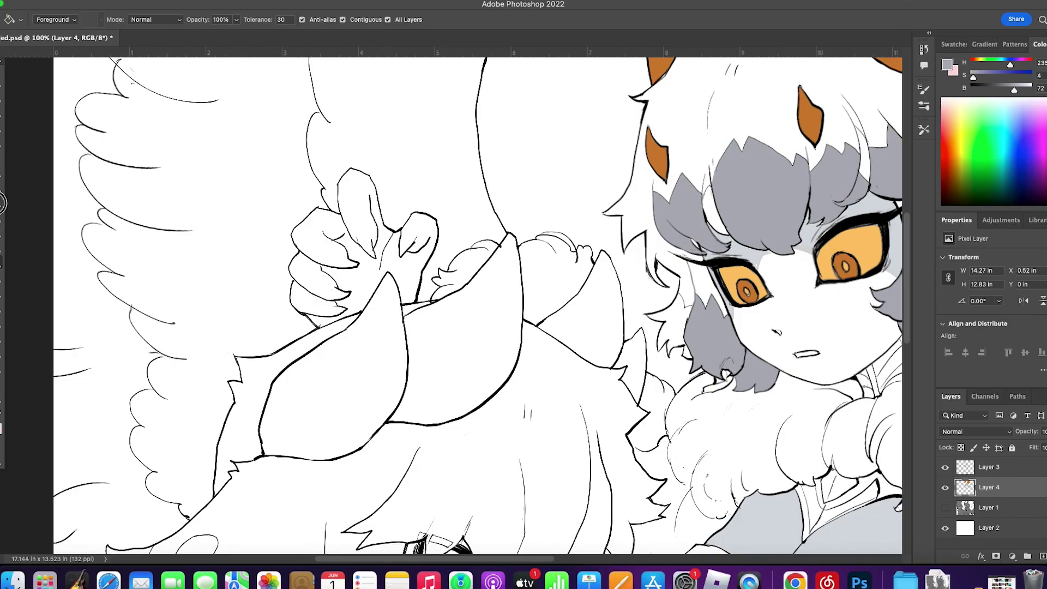
pyautogui.press('b')
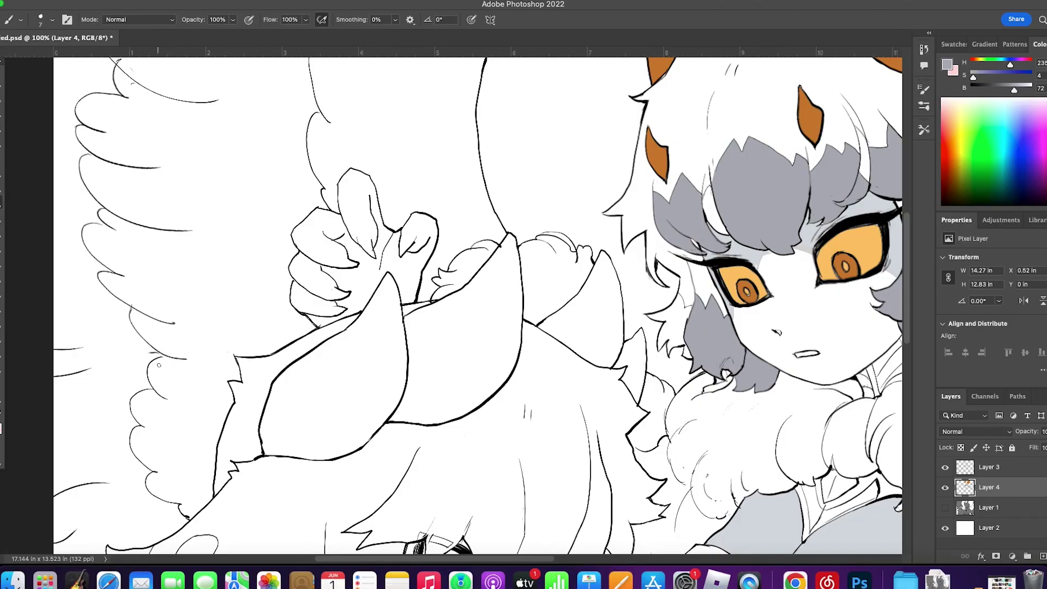
pyautogui.press('g')
pyautogui.click(240, 267)
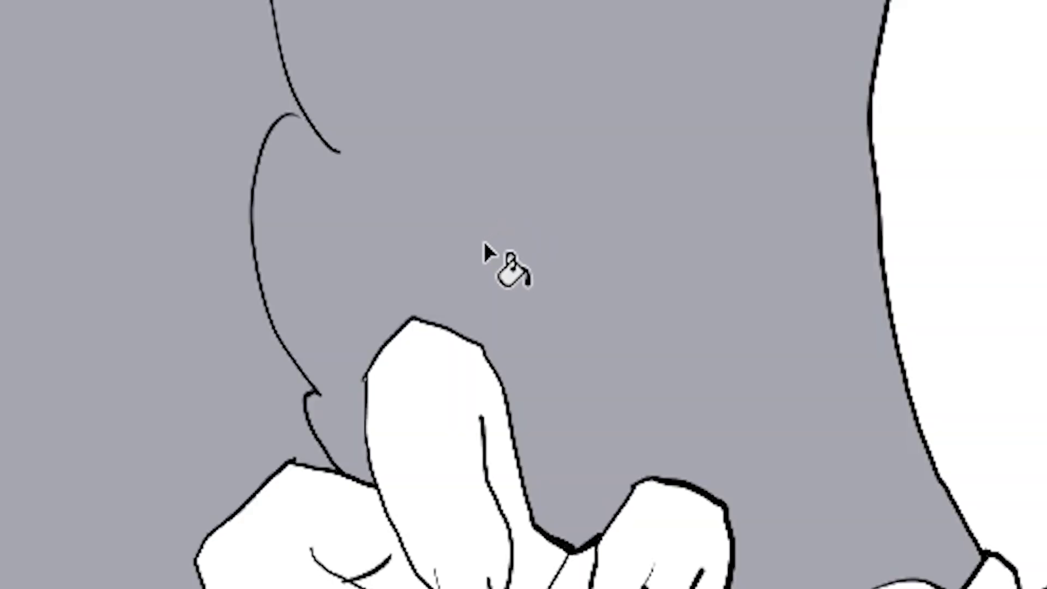
pyautogui.hotkey('ctrl', 'z')
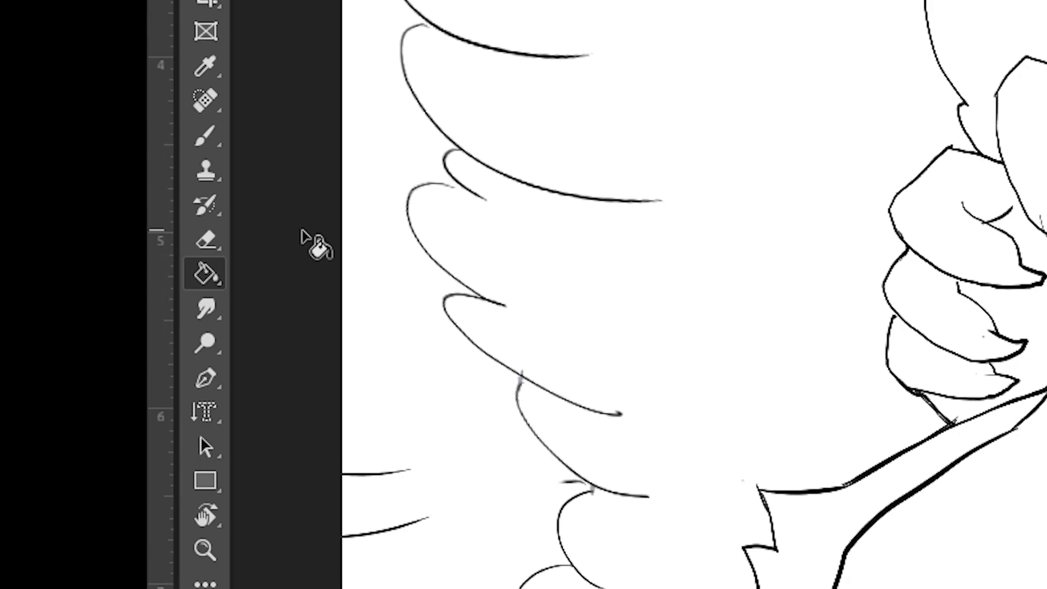
pyautogui.press('b')
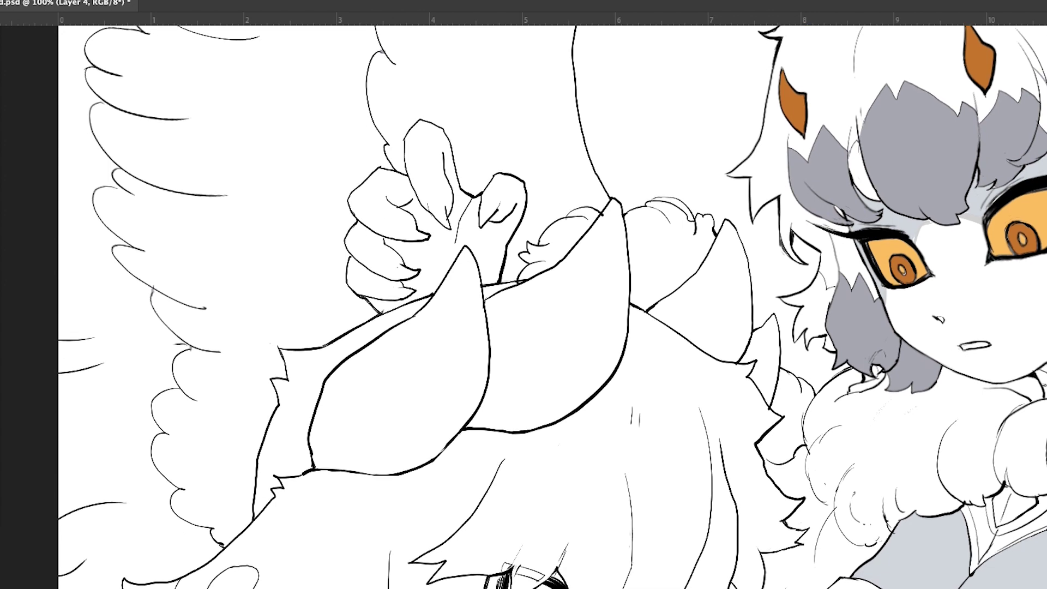
pyautogui.scroll(5, 551, 306)
pyautogui.scroll(3, 552, 306)
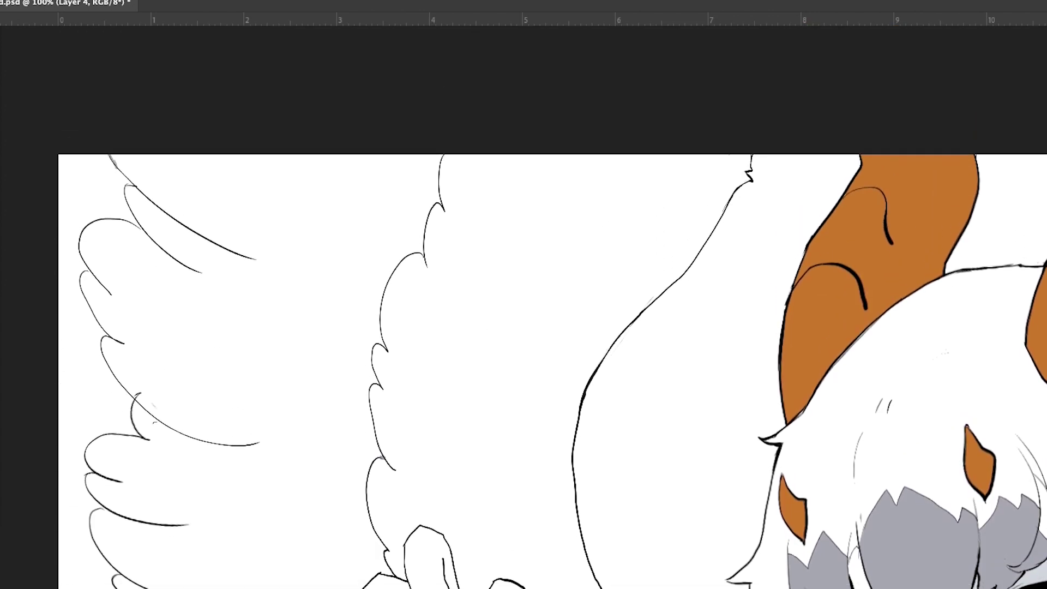
pyautogui.scroll(-7, 551, 307)
pyautogui.scroll(-2, 552, 306)
pyautogui.scroll(-1, 552, 306)
pyautogui.scroll(1, 552, 307)
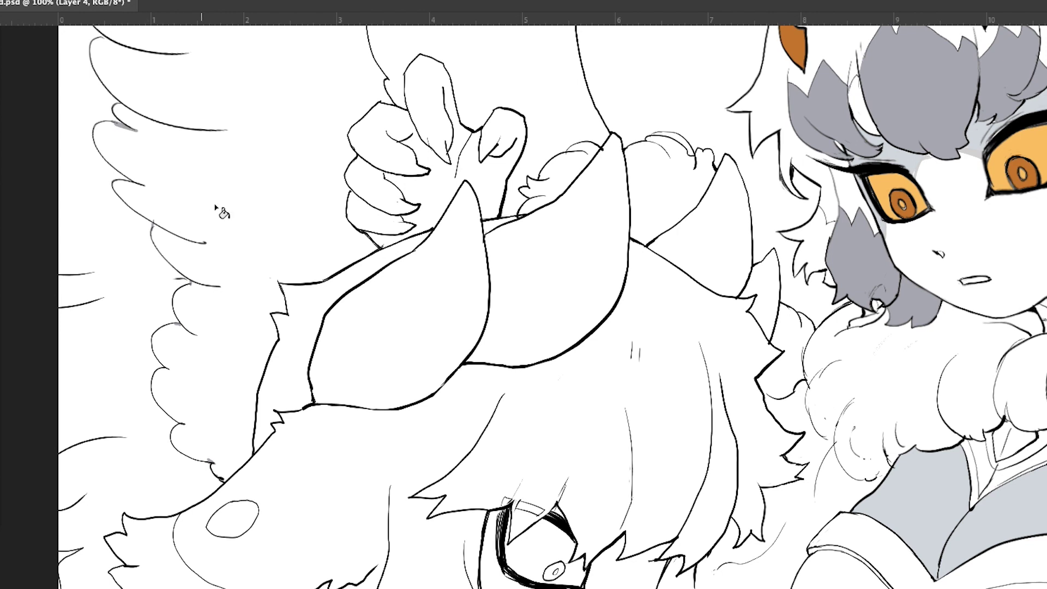
pyautogui.click(216, 209)
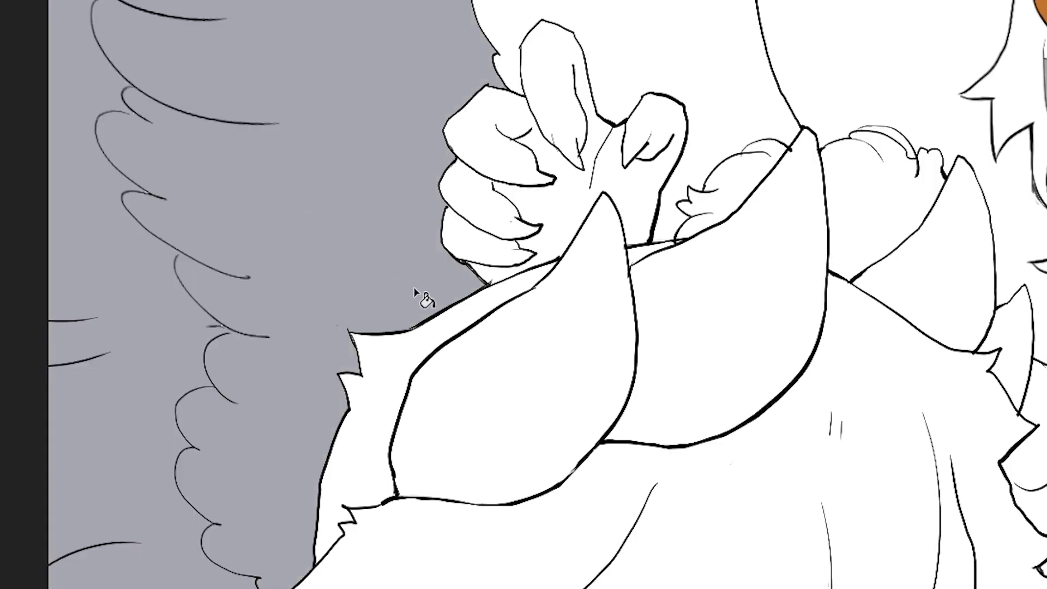
pyautogui.hotkey('ctrl', 'z')
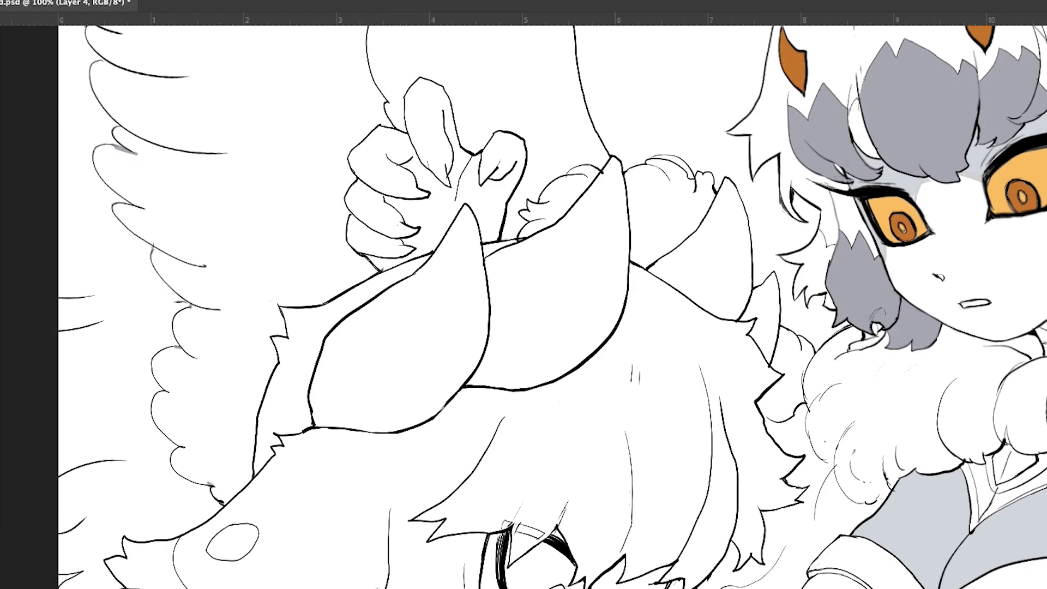
pyautogui.scroll(5, 1043, 216)
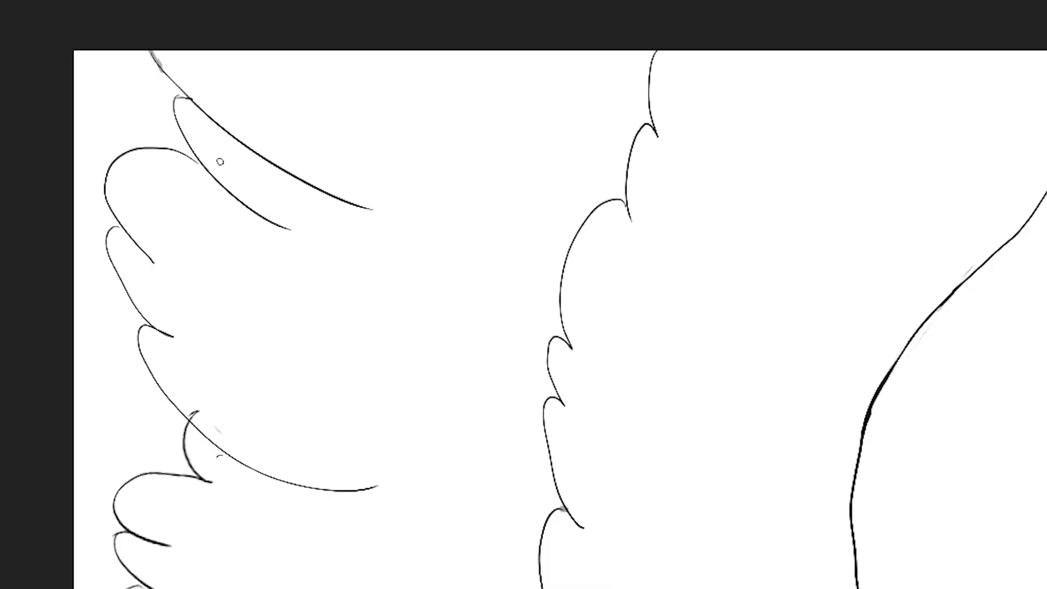
pyautogui.click(269, 351)
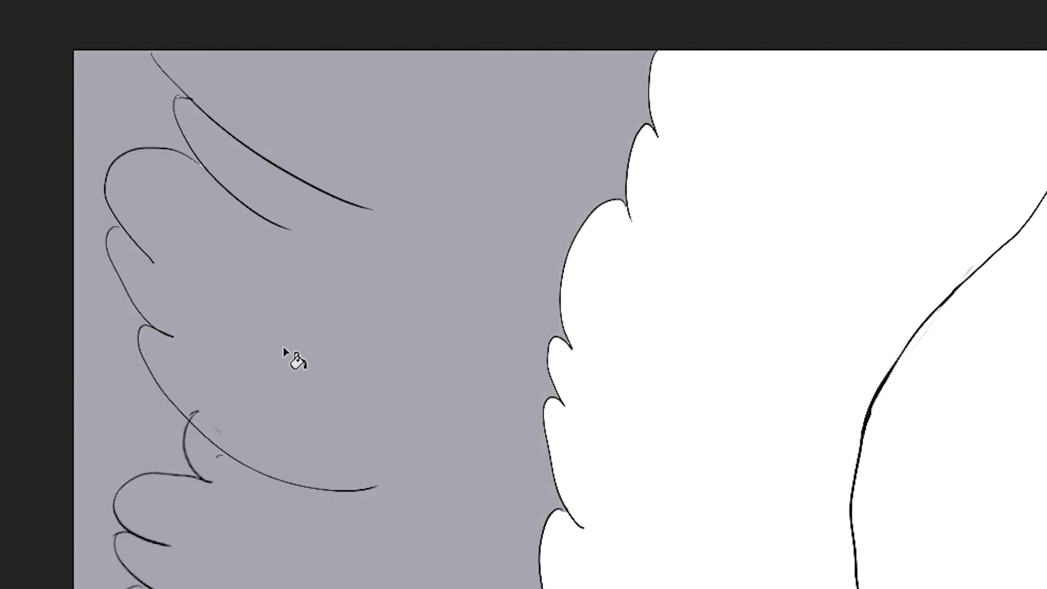
pyautogui.hotkey('ctrl', 'z')
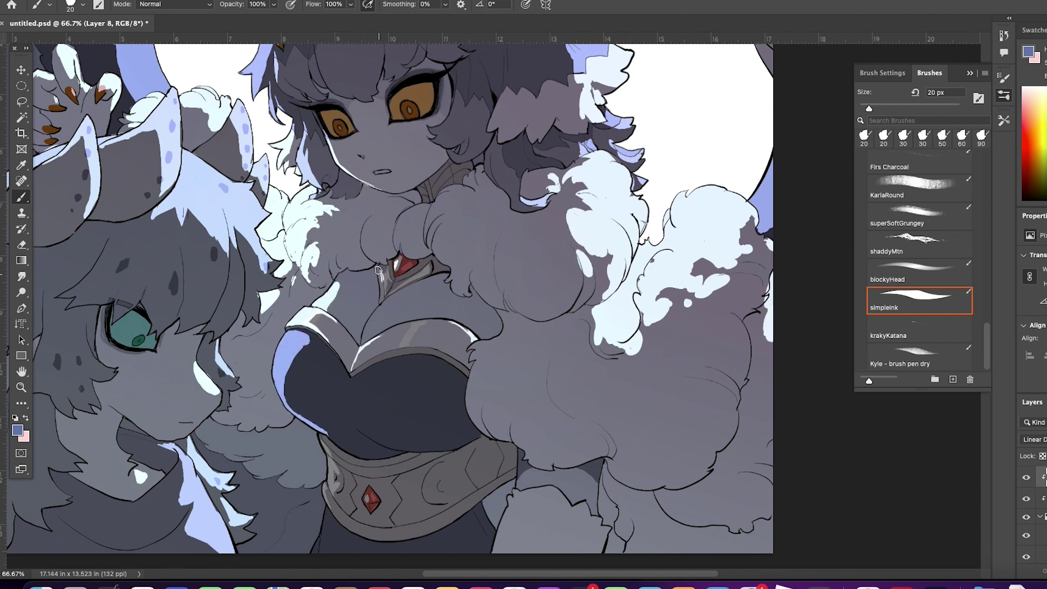
# - Paint white highlights on the fur and a soft glow over the illustration's top
pyautogui.hotkey('ctrl', '-')
pyautogui.hotkey('ctrl', '-')
pyautogui.hotkey('ctrl', '-')
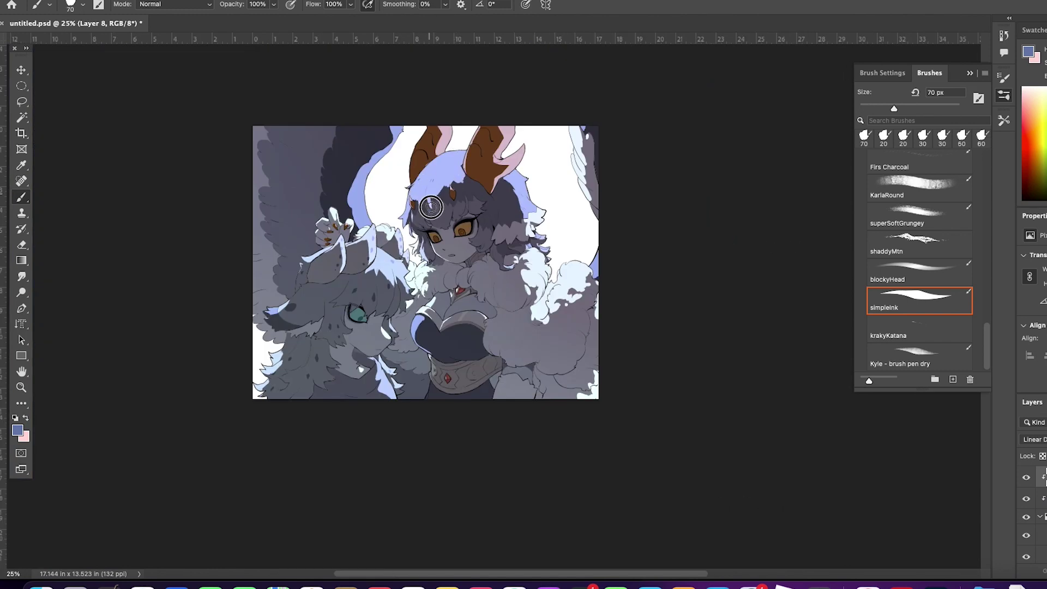
pyautogui.moveTo(597, 297); pyautogui.dragTo(573, 329)
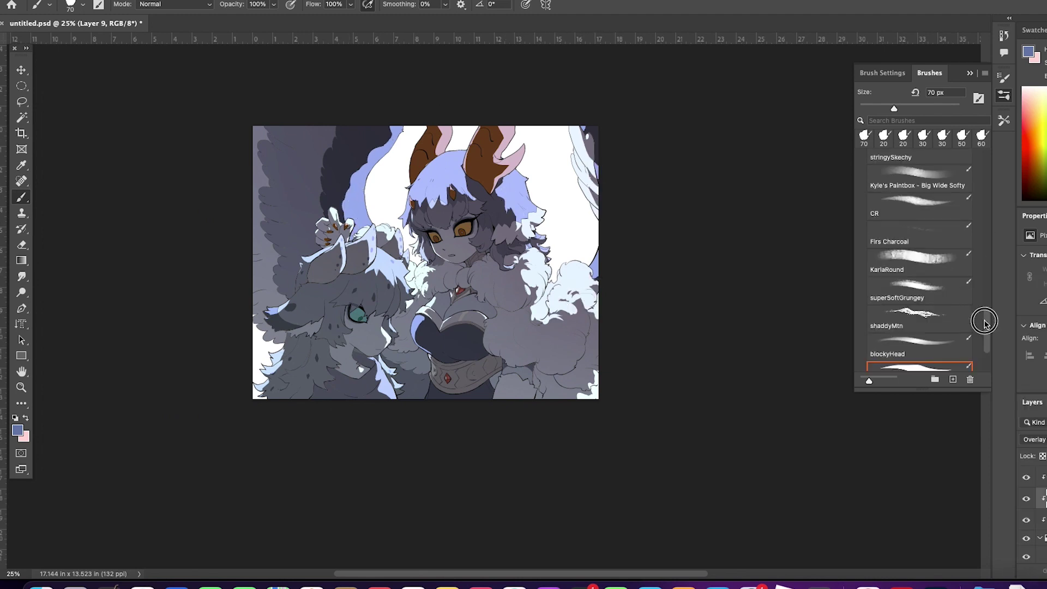
pyautogui.moveTo(986, 343); pyautogui.dragTo(996, 176)
pyautogui.click(919, 253)
pyautogui.moveTo(272, 163); pyautogui.dragTo(304, 211)
pyautogui.moveTo(463, 218); pyautogui.dragTo(488, 106)
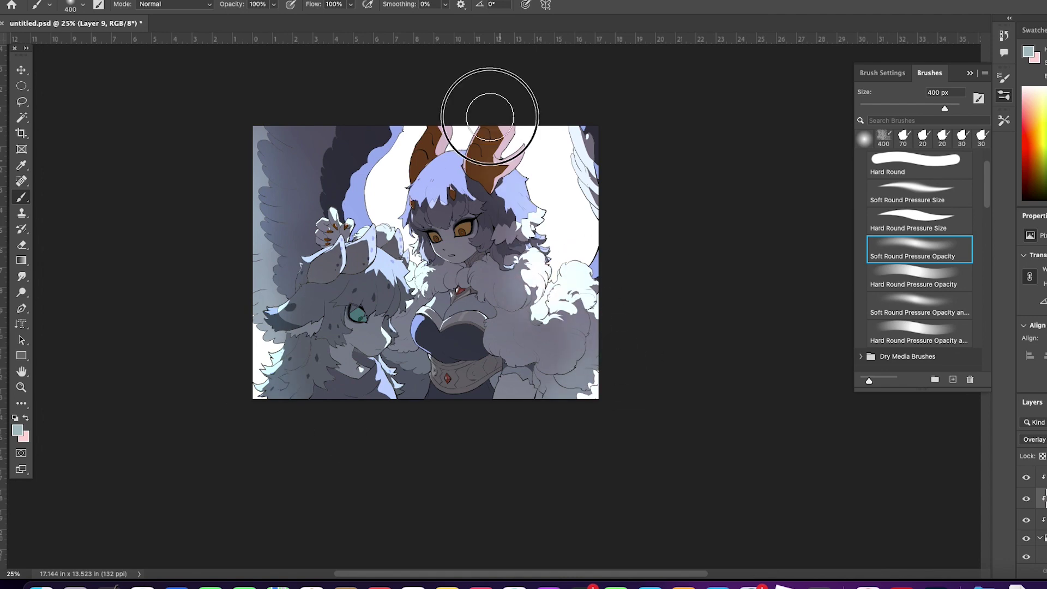
# - On a new layer, brighten the horns and nearby hair with 25 px simpleInk strokes
pyautogui.hotkey('ctrl', 'shift', 'alt', 'n')
pyautogui.click(1035, 439)
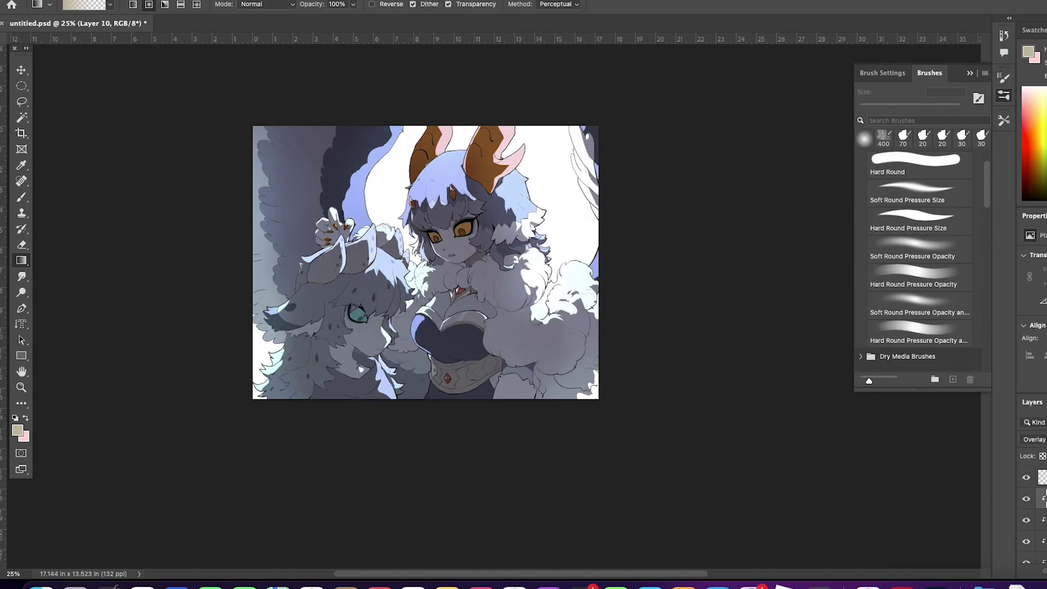
pyautogui.press('.')
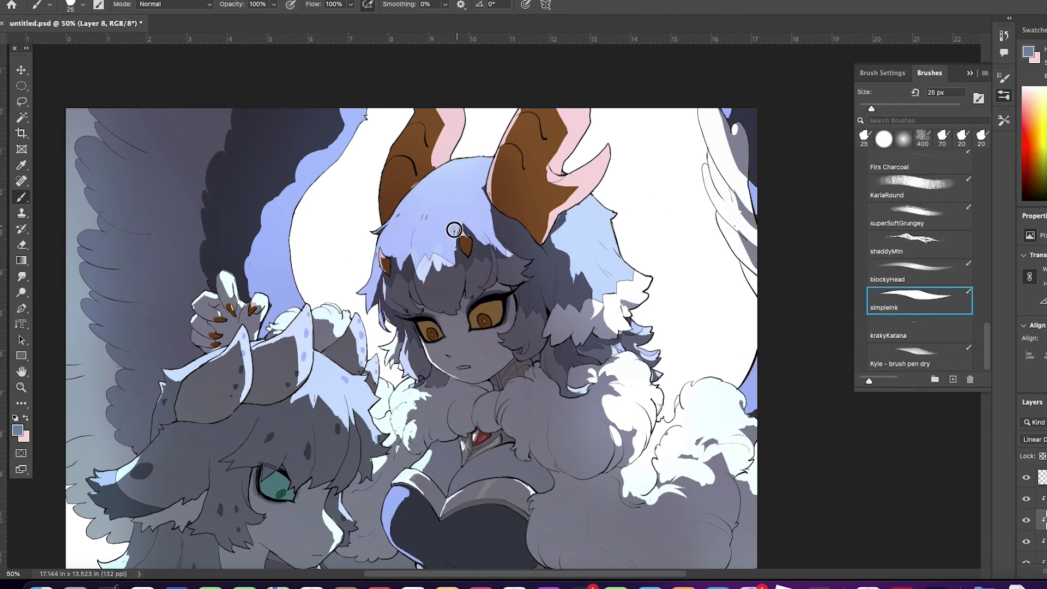
pyautogui.moveTo(504, 236); pyautogui.dragTo(504, 117)
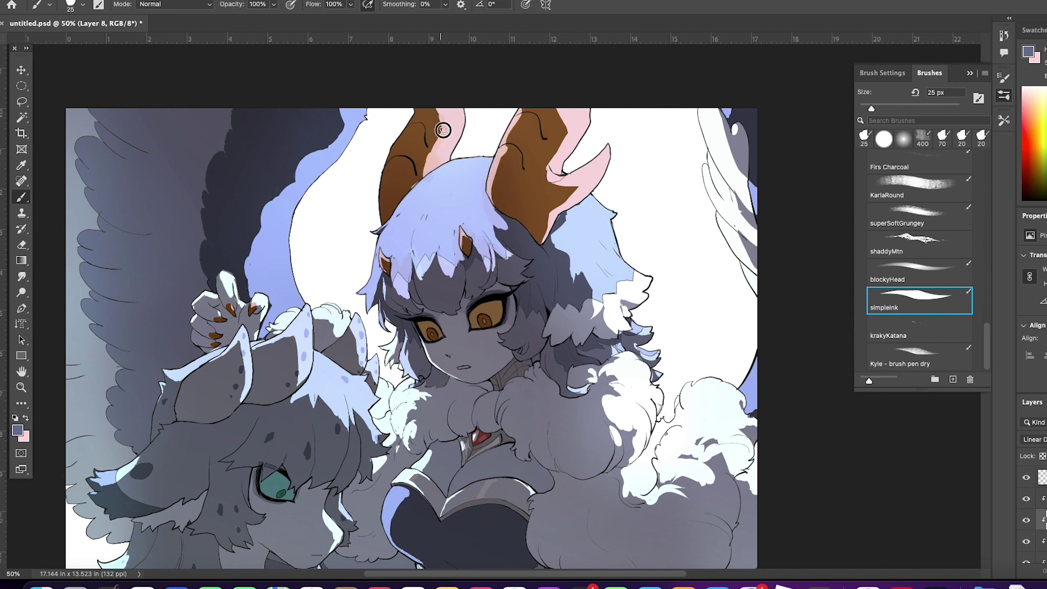
pyautogui.moveTo(441, 114); pyautogui.dragTo(420, 180)
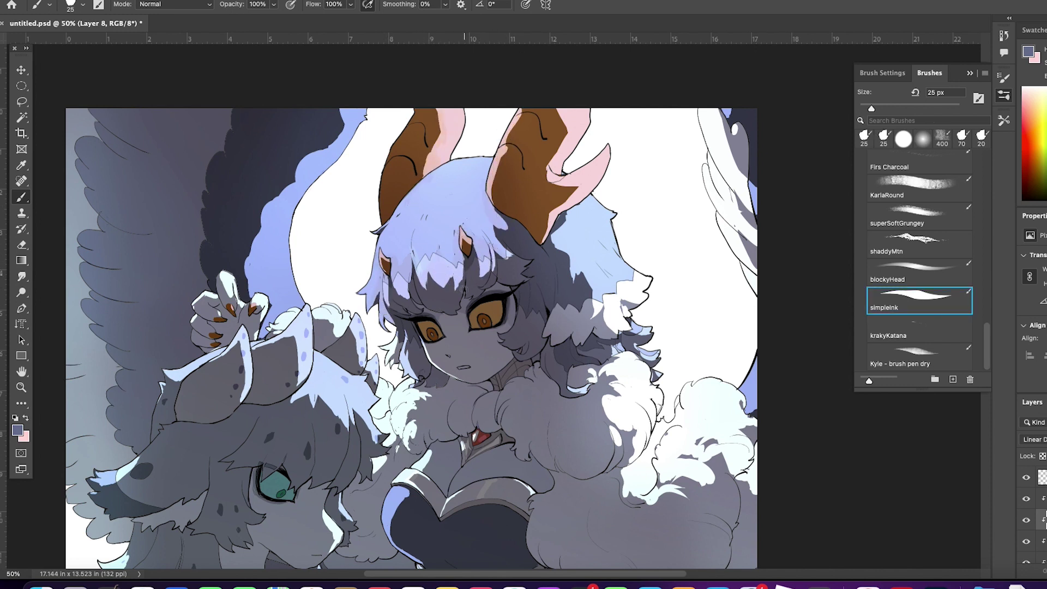
pyautogui.moveTo(594, 311); pyautogui.dragTo(552, 254)
# - On Layer 11, paint bluish light over the left wing and lower-right fur with 70 px blockyHead
pyautogui.hotkey('alt', '[')
pyautogui.hotkey('alt', '[')
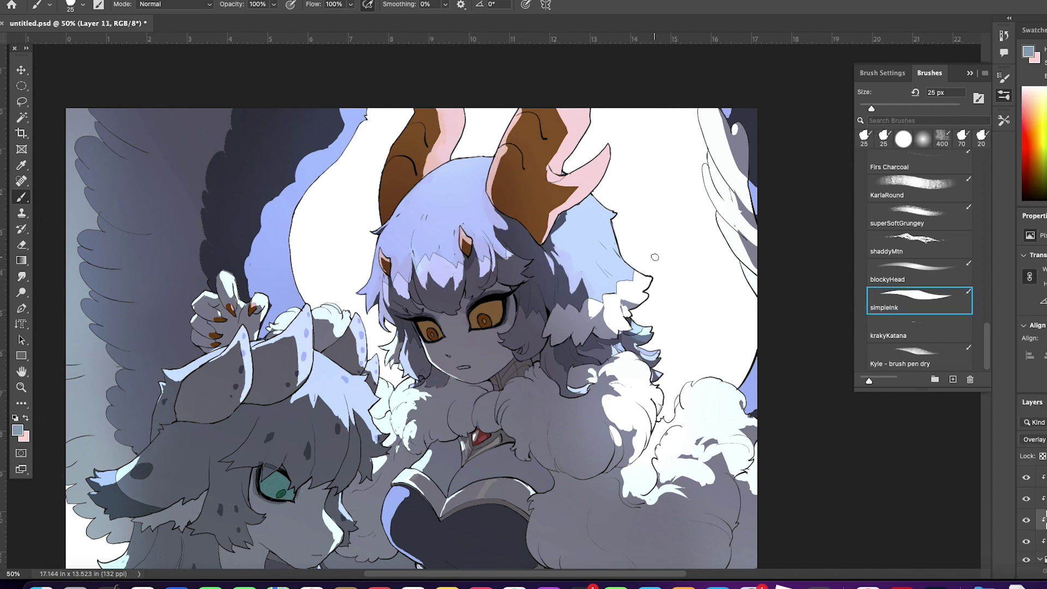
pyautogui.click(916, 273)
pyautogui.scroll(-3, 557, 225)
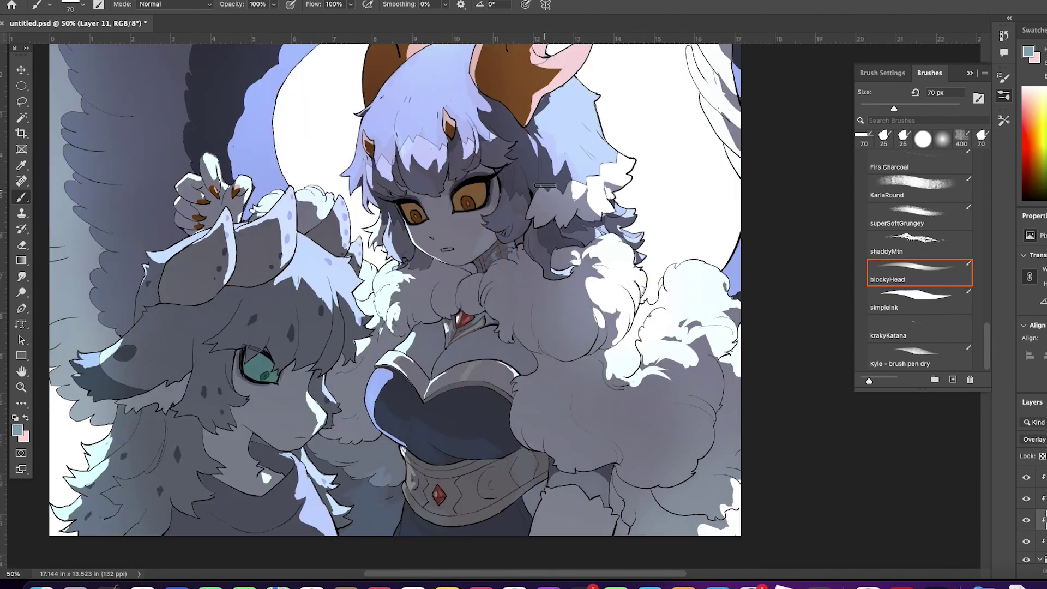
pyautogui.hotkey('ctrl', '-')
pyautogui.moveTo(320, 101)
pyautogui.mouseDown()
pyautogui.moveTo(280, 109)
pyautogui.moveTo(250, 300)
pyautogui.moveTo(211, 299)
pyautogui.moveTo(241, 202)
pyautogui.mouseUp()
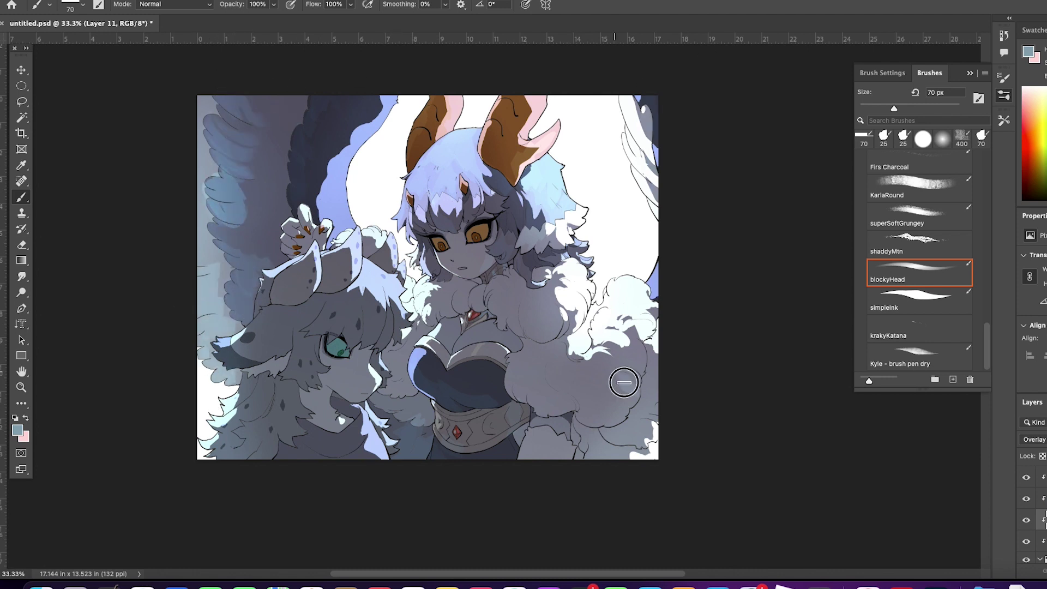
pyautogui.moveTo(632, 371); pyautogui.dragTo(610, 420)
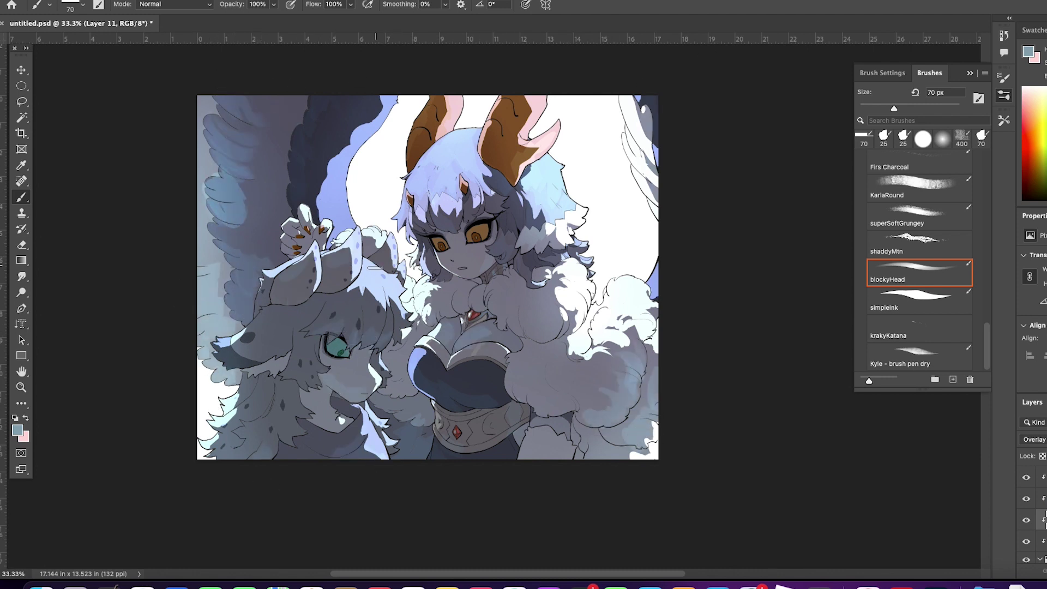
pyautogui.click(915, 215)
# - Repaint the upper-left wing a bluer tone and enlarge the brush to 40 px
pyautogui.moveTo(213, 109); pyautogui.dragTo(288, 185)
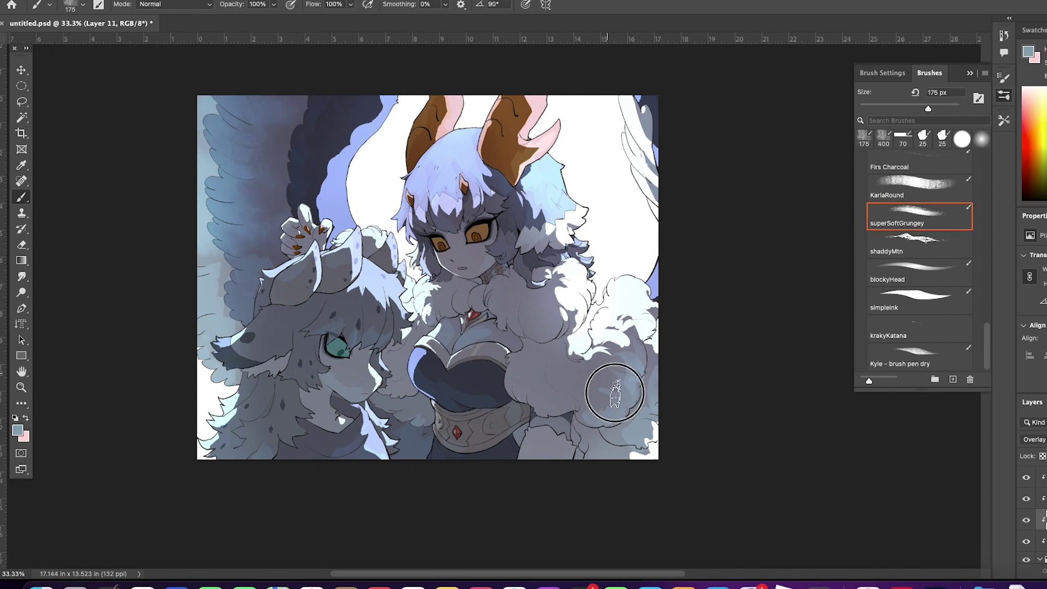
pyautogui.press('r')
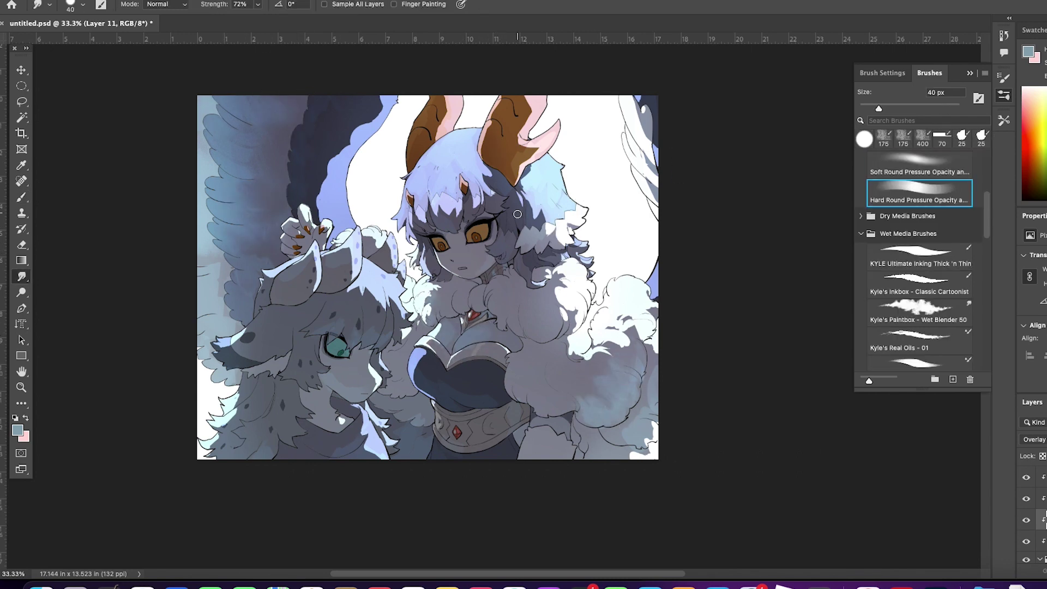
pyautogui.press('b')
pyautogui.hotkey('ctrl', '+')
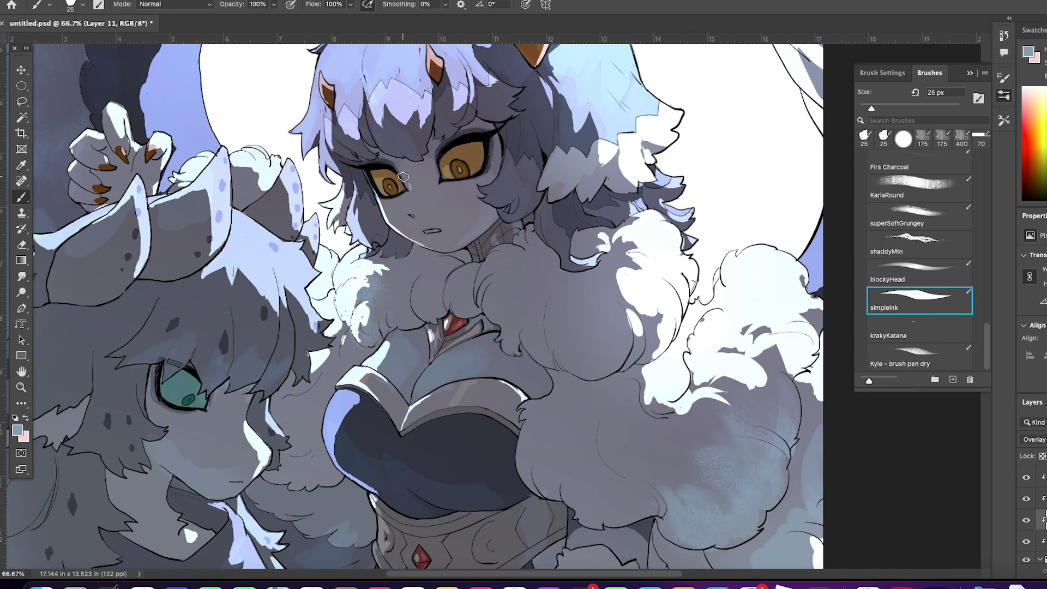
pyautogui.hotkey('ctrl', '-')
pyautogui.hotkey('ctrl', '-')
pyautogui.hotkey('ctrl', '-')
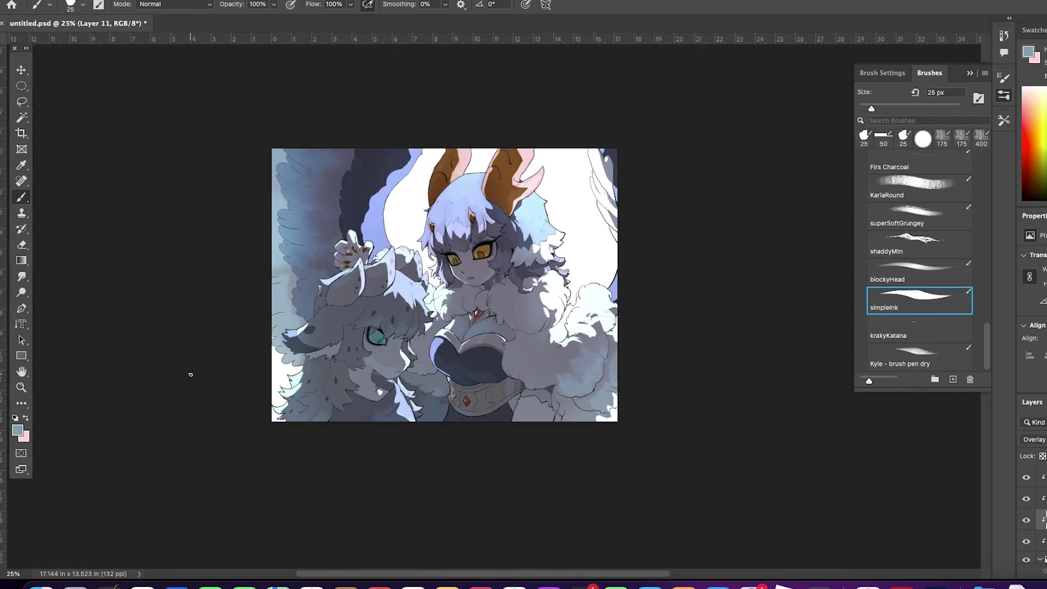
pyautogui.hotkey('ctrl', '-')
pyautogui.hotkey('ctrl', '+')
pyautogui.hotkey('ctrl', '+')
pyautogui.hotkey('ctrl', '+')
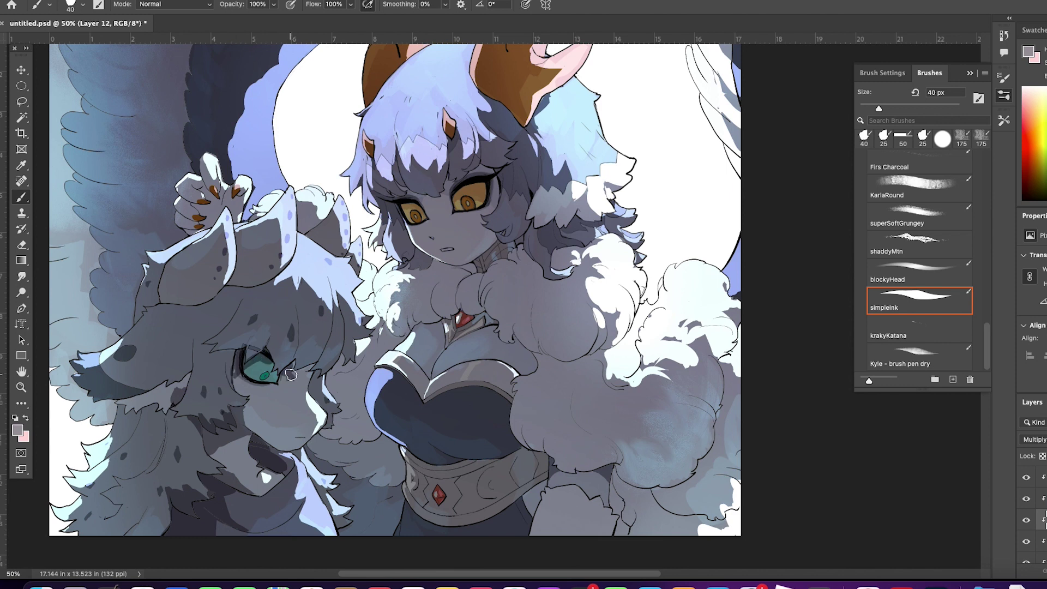
# - On Layer 7, paint dark shading over the corset, belt, lower fur, neck and under the fur
pyautogui.keyDown('ctrl'); pyautogui.click(160, 373); pyautogui.keyUp('ctrl')
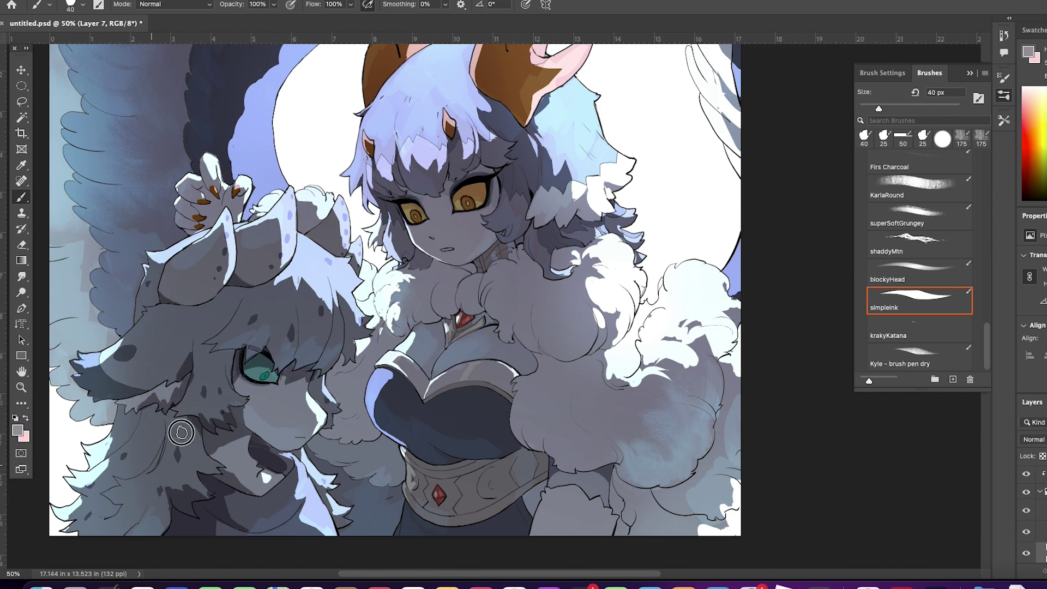
pyautogui.moveTo(382, 436); pyautogui.dragTo(501, 480)
pyautogui.moveTo(490, 403)
pyautogui.mouseDown()
pyautogui.moveTo(436, 491)
pyautogui.moveTo(545, 524)
pyautogui.mouseUp()
pyautogui.moveTo(371, 431); pyautogui.dragTo(353, 496)
pyautogui.moveTo(516, 240); pyautogui.dragTo(468, 267)
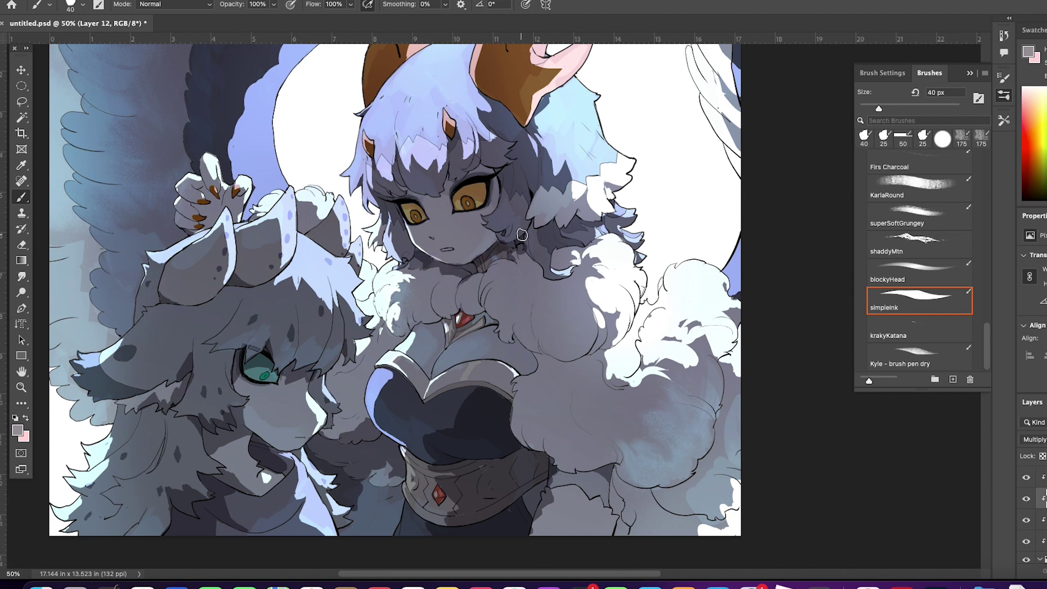
pyautogui.hotkey('ctrl', '+')
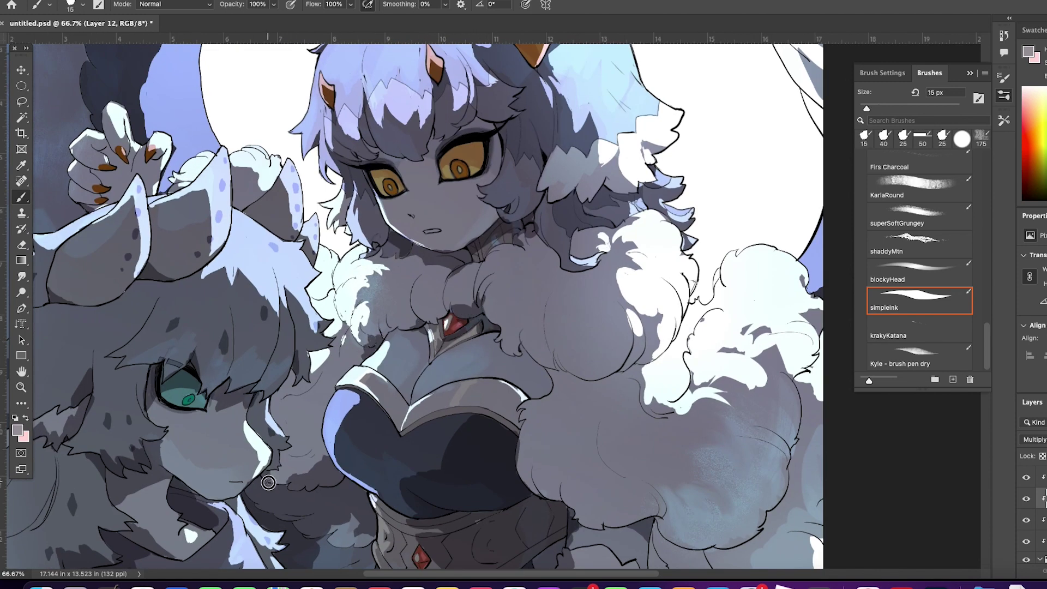
pyautogui.moveTo(616, 365); pyautogui.dragTo(526, 333)
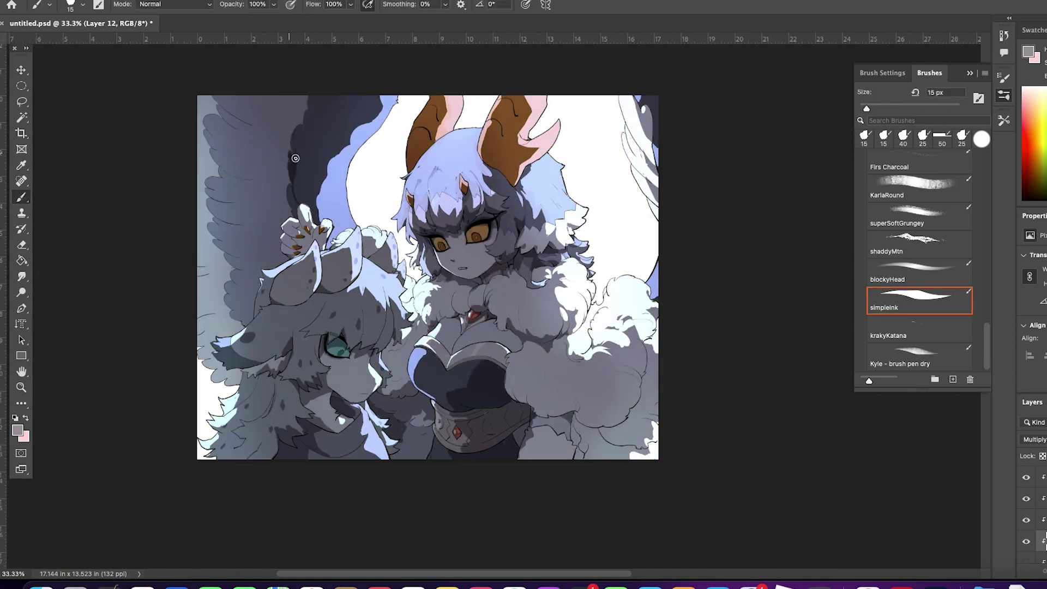
# - Darken the left wing's inner edge and the shadows under the fur with a 50 px brush
pyautogui.moveTo(231, 265)
pyautogui.mouseDown()
pyautogui.moveTo(241, 327)
pyautogui.moveTo(216, 241)
pyautogui.moveTo(283, 176)
pyautogui.moveTo(293, 181)
pyautogui.mouseUp()
pyautogui.moveTo(605, 452); pyautogui.dragTo(570, 421)
pyautogui.press('[')
pyautogui.press('[')
pyautogui.moveTo(262, 349); pyautogui.dragTo(326, 402)
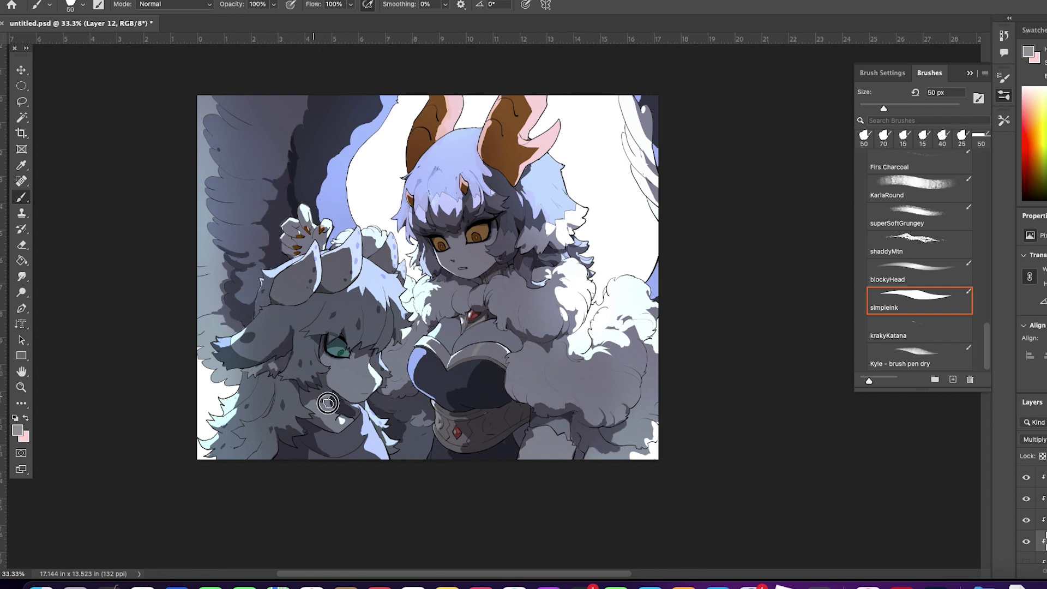
pyautogui.moveTo(521, 428); pyautogui.dragTo(543, 455)
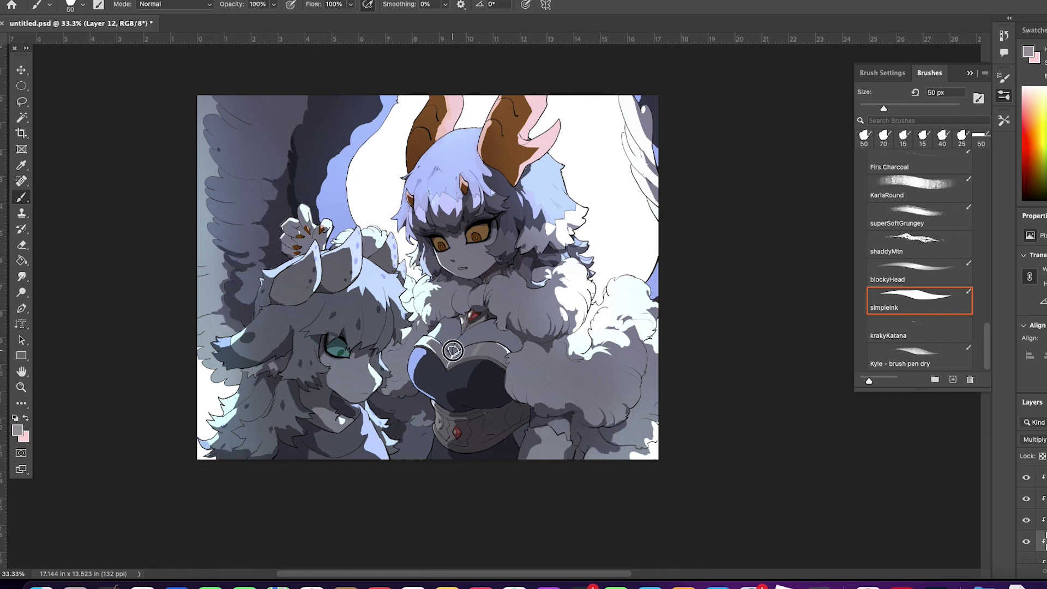
pyautogui.hotkey('ctrl', '=')
pyautogui.hotkey('ctrl', '=')
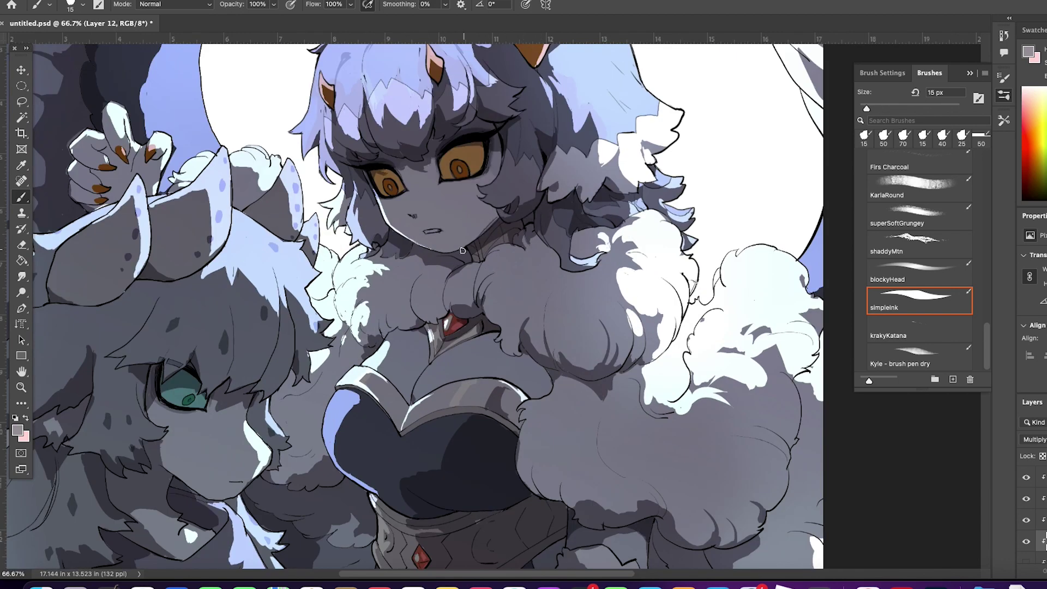
# - Start editing Layer 8's mask with the default black and white colours
pyautogui.keyDown('ctrl'); pyautogui.click(409, 93); pyautogui.keyUp('ctrl')
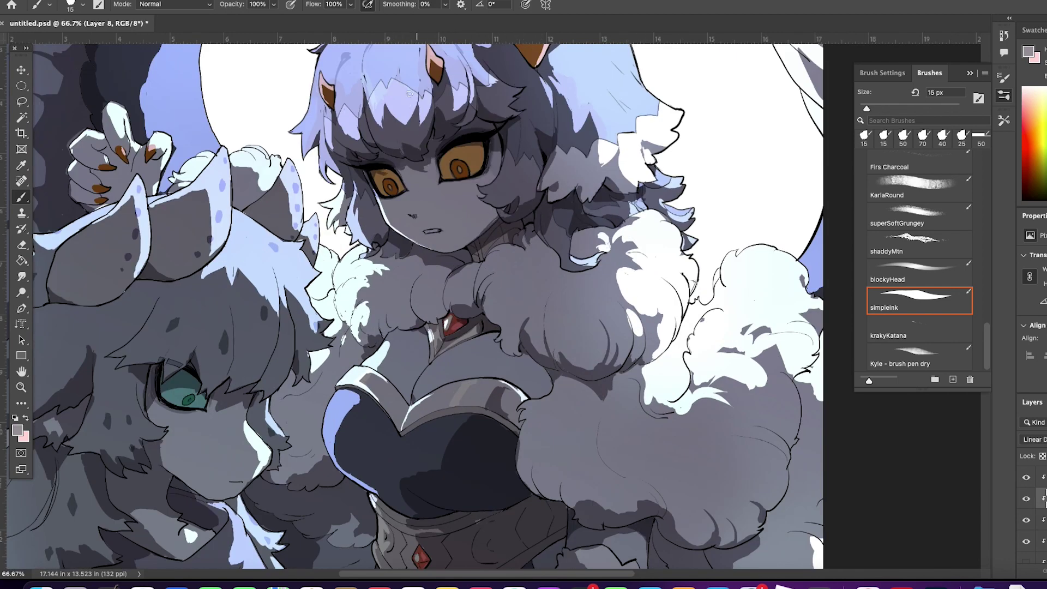
pyautogui.hotkey('ctrl', '-')
pyautogui.hotkey('ctrl', '-')
pyautogui.press('e')
pyautogui.keyDown('ctrl'); pyautogui.click(302, 220); pyautogui.keyUp('ctrl')
pyautogui.press('b')
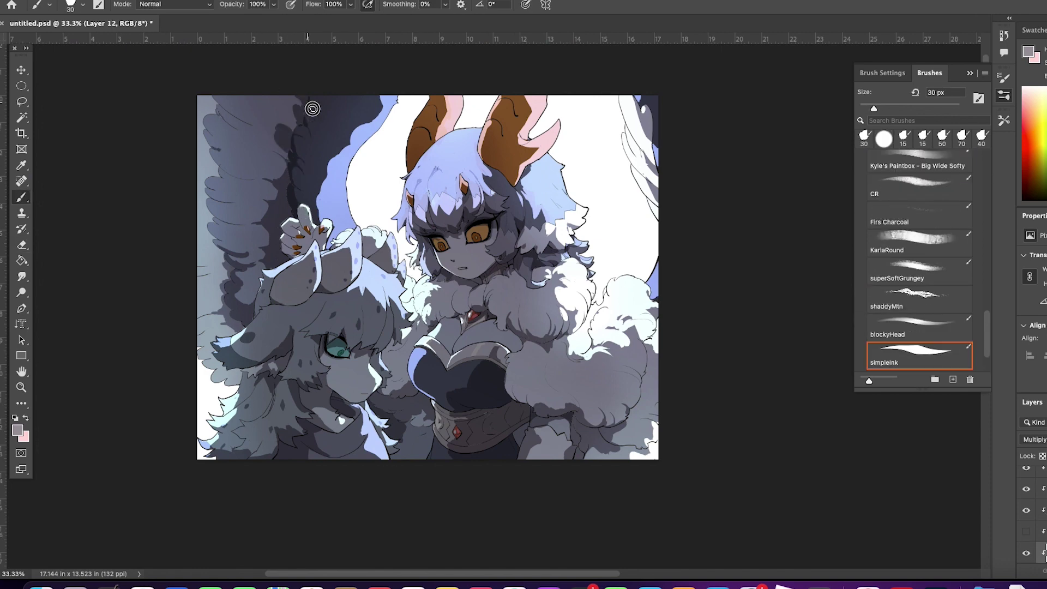
pyautogui.keyDown('ctrl'); pyautogui.click(551, 354); pyautogui.keyUp('ctrl')
pyautogui.press('d')
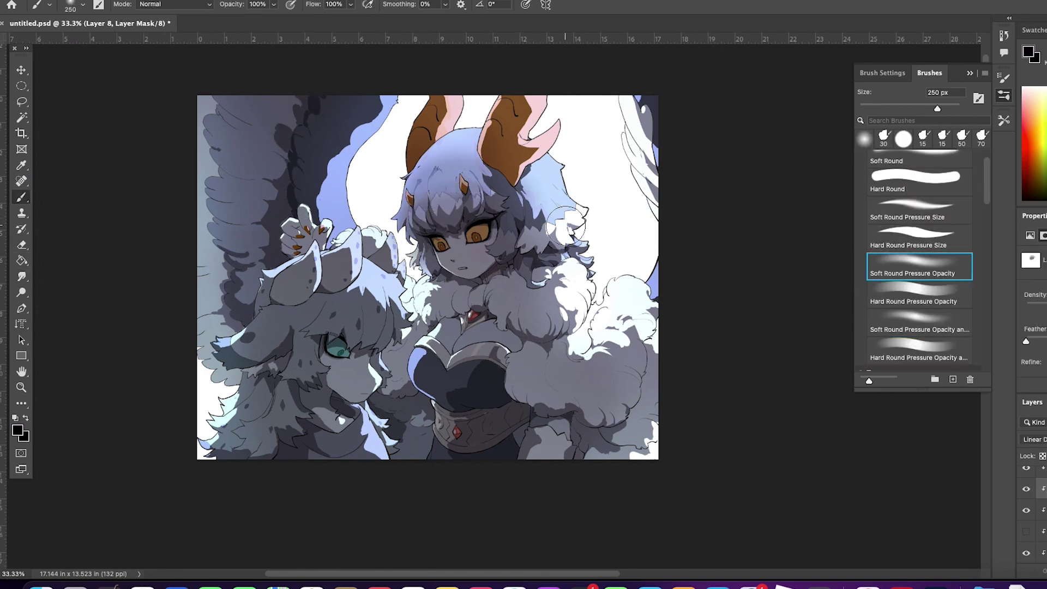
# - Adjust Layer 8 with Curves and darken the shading on the left wing and horn
pyautogui.click(1041, 490)
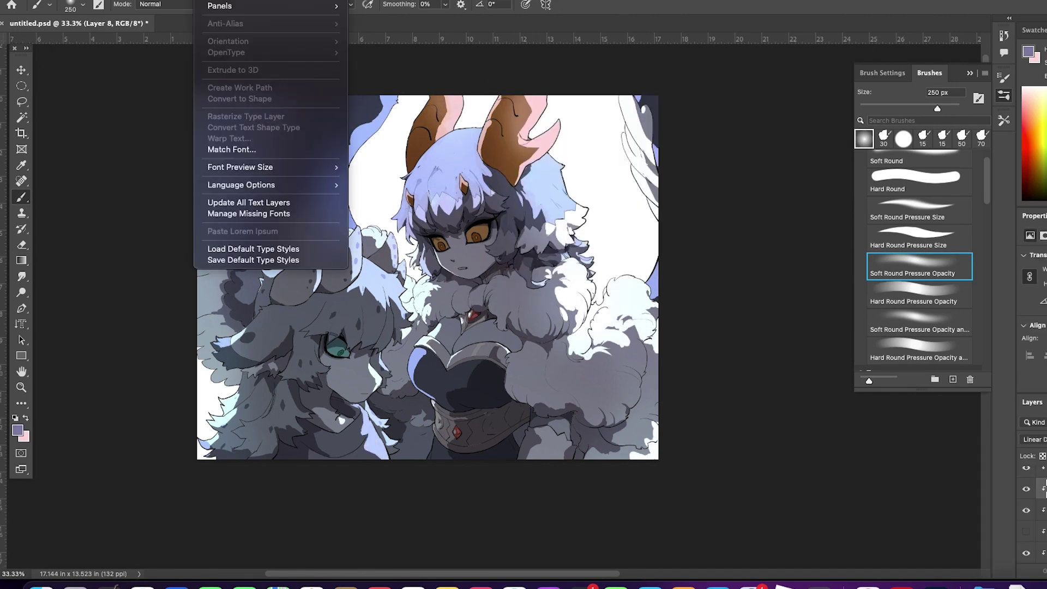
pyautogui.hotkey('ctrl', 'alt', 'm')
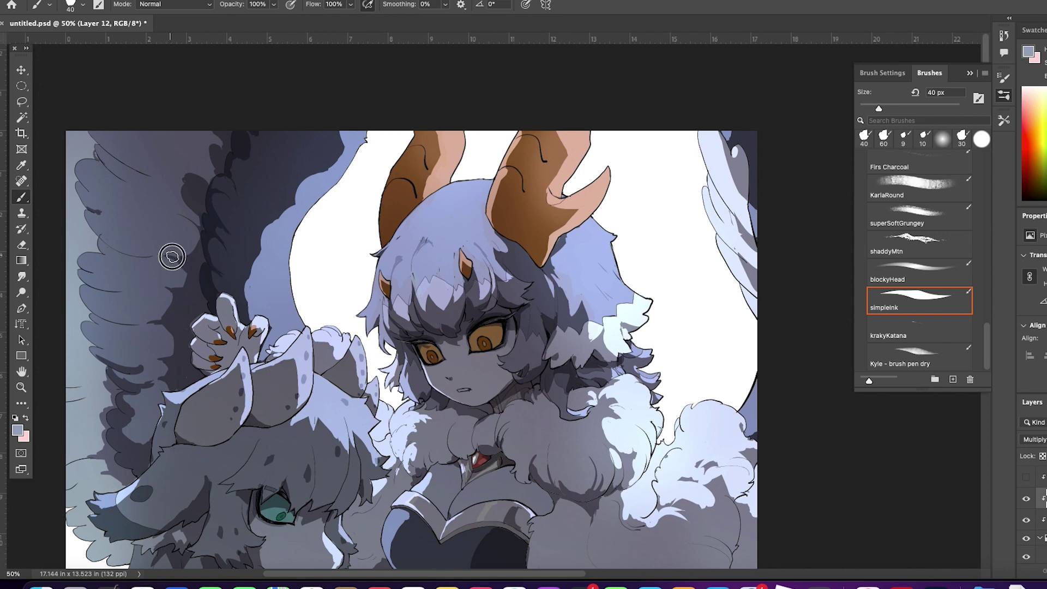
pyautogui.moveTo(172, 256); pyautogui.dragTo(171, 291)
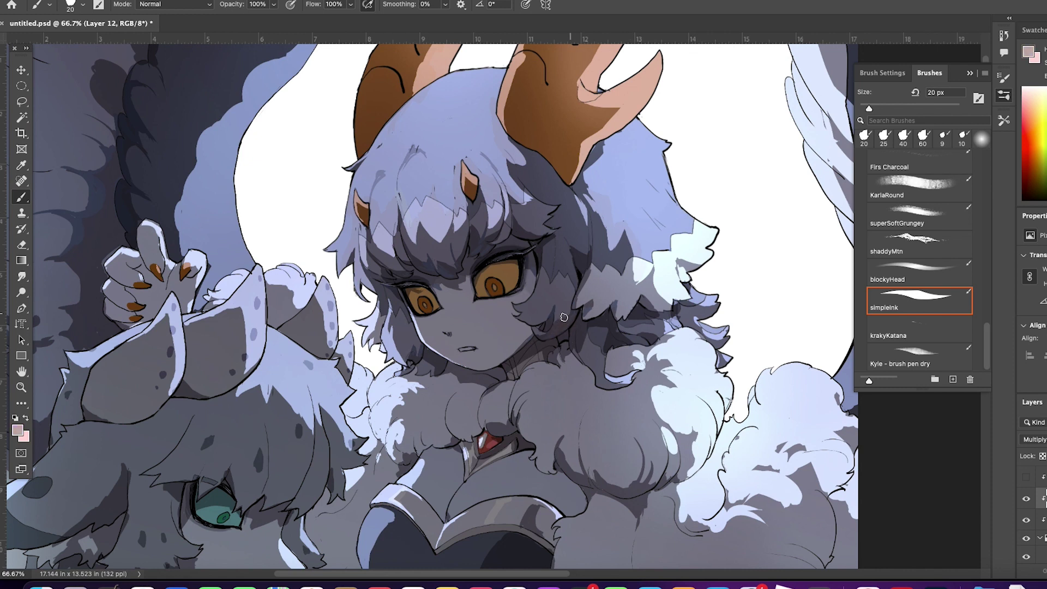
pyautogui.moveTo(511, 210); pyautogui.dragTo(545, 151)
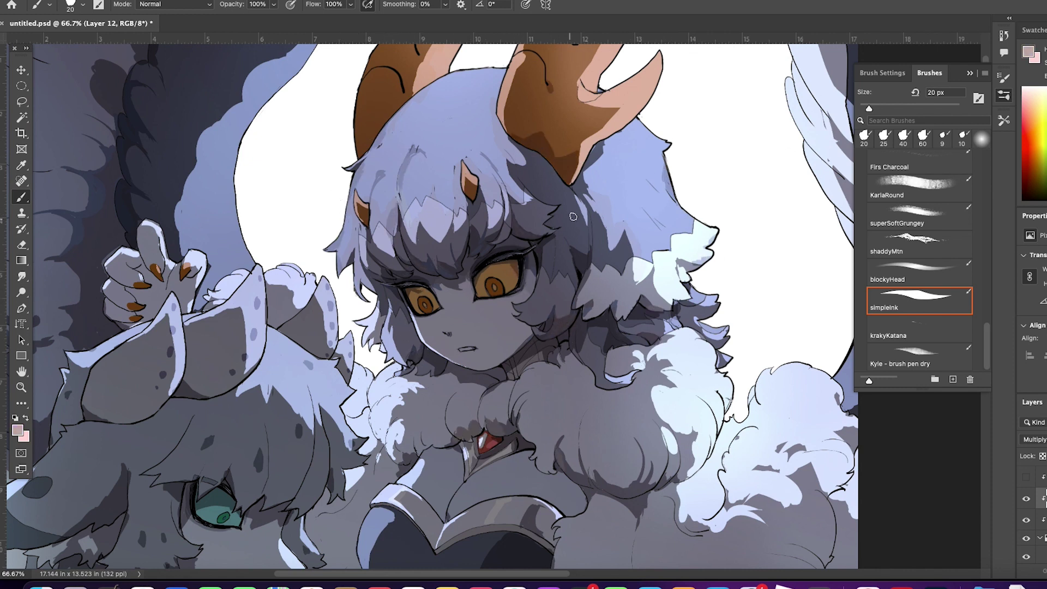
# - Pick a lighter pink and shade the lower hair and the underside of the ear
pyautogui.keyDown('alt'); pyautogui.click(475, 214); pyautogui.keyUp('alt')
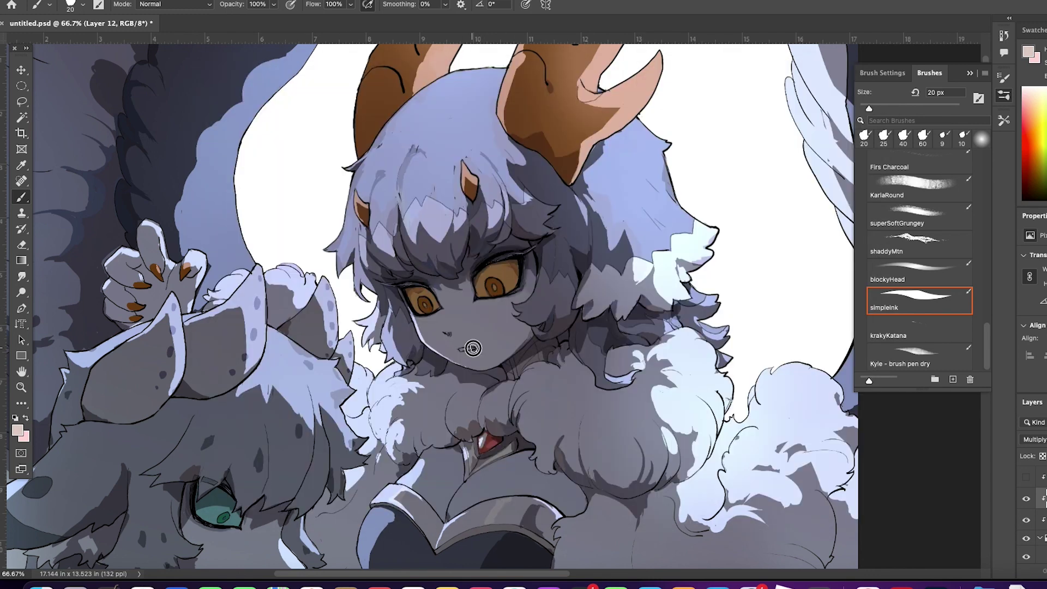
pyautogui.scroll(-5, 620, 473)
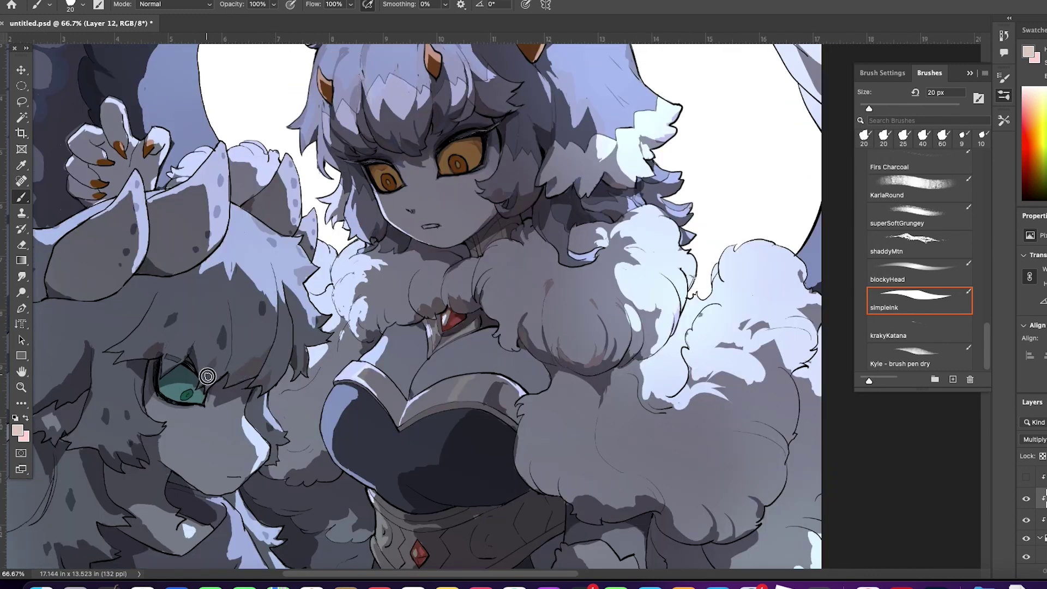
pyautogui.scroll(-5, 160, 413)
pyautogui.hscroll(-7, 160, 412)
pyautogui.moveTo(344, 469); pyautogui.dragTo(247, 437)
pyautogui.moveTo(256, 134); pyautogui.dragTo(287, 185)
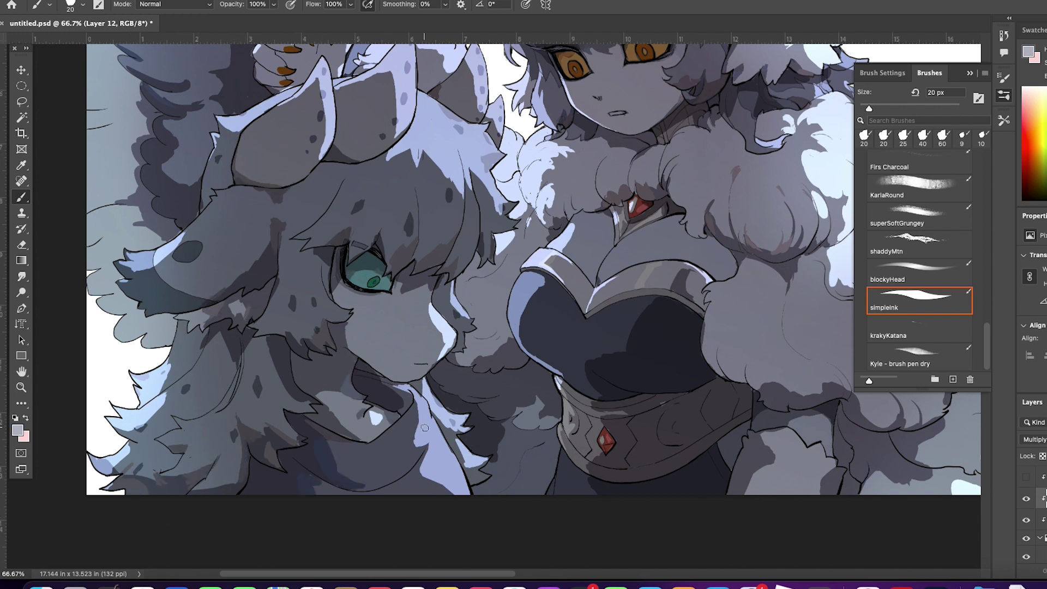
# - Save the brush as the 'blocky 1' preset and add a new Multiply shading layer
pyautogui.rightClick(872, 266)
pyautogui.click(923, 413)
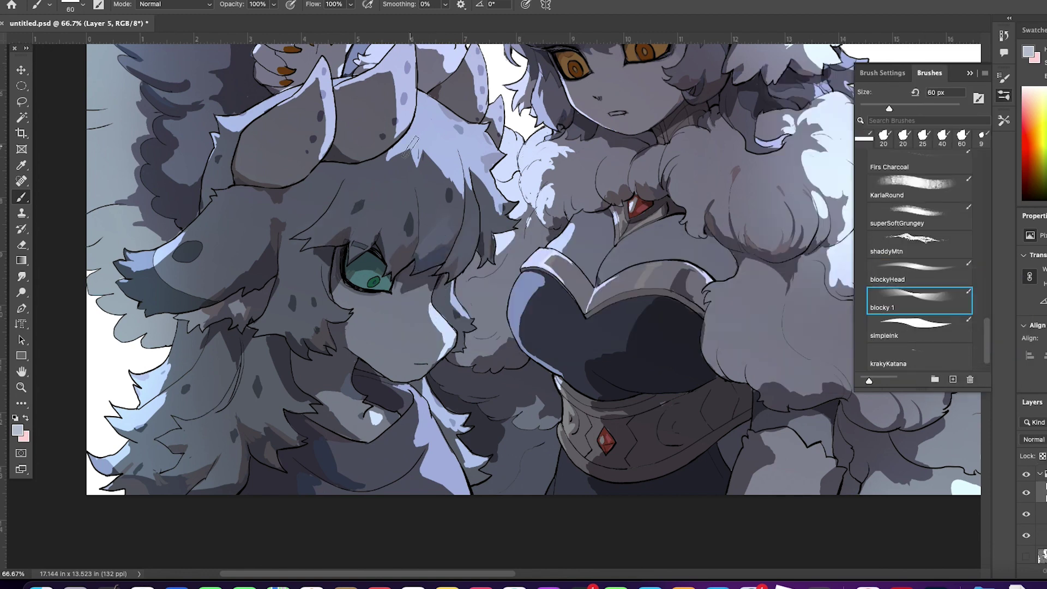
pyautogui.hotkey('ctrl', 'shift', 'alt', 'n')
pyautogui.hotkey('shift', 'alt', 'm')
pyautogui.press('[')
pyautogui.press('[')
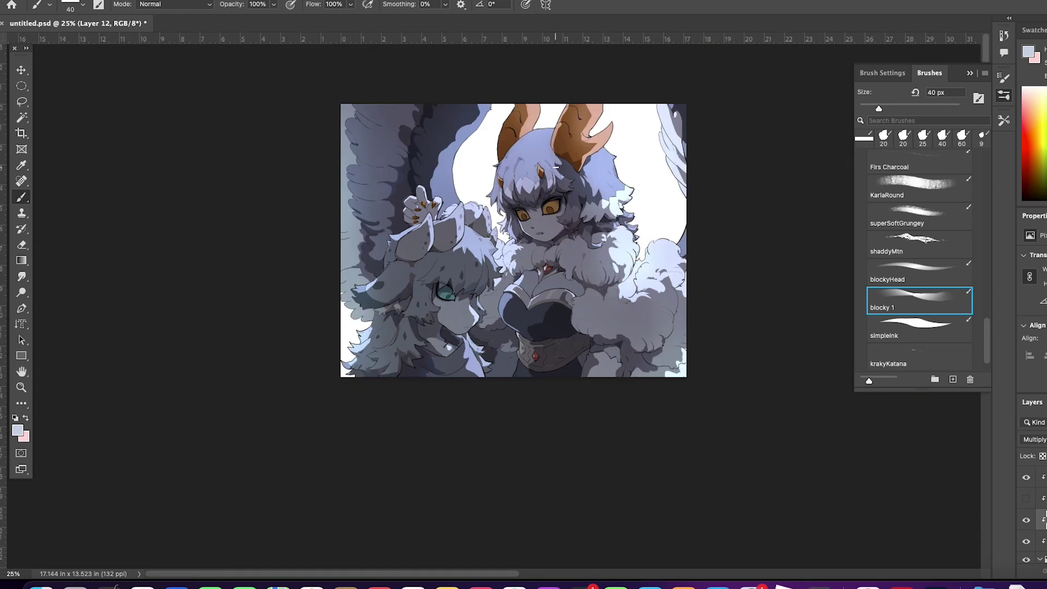
pyautogui.moveTo(275, 274); pyautogui.dragTo(578, 189)
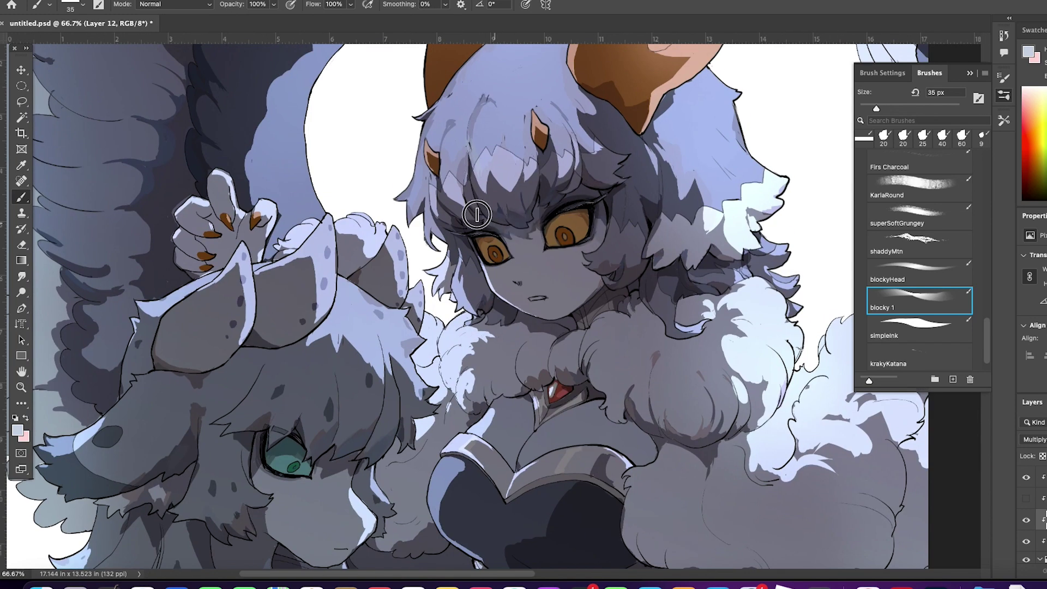
pyautogui.hotkey('ctrl', '-')
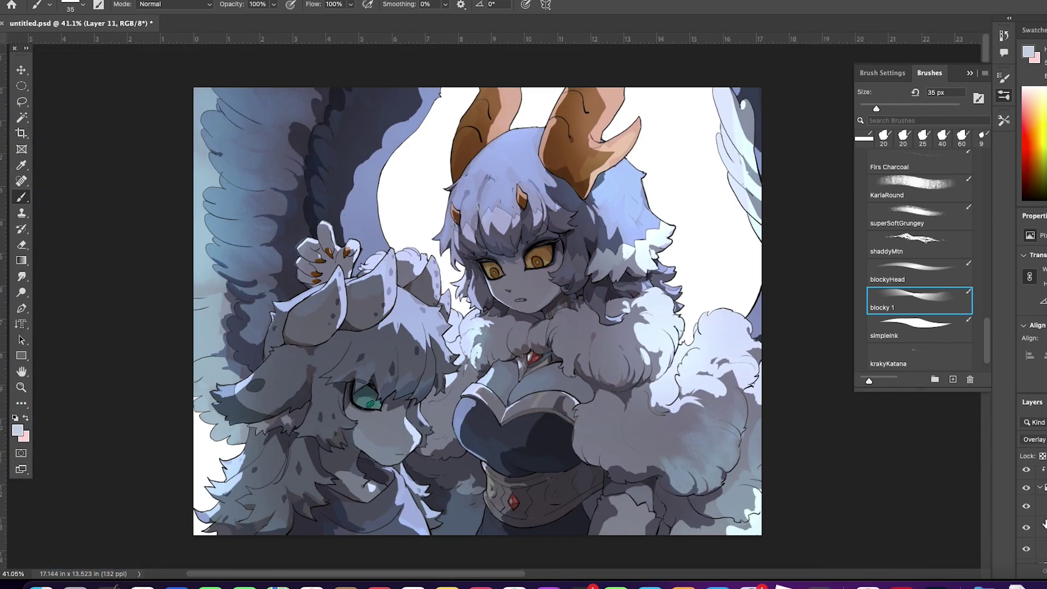
# - Clip a new layer below, apply a Gaussian Blur, and prepare a gradient over the artwork
pyautogui.press('g')
pyautogui.rightClick(1031, 509)
pyautogui.hotkey('ctrl', 'shift', 'alt', 'n')
pyautogui.click(327, 127)
pyautogui.click(480, 136)
pyautogui.press('Return')
pyautogui.press('b')
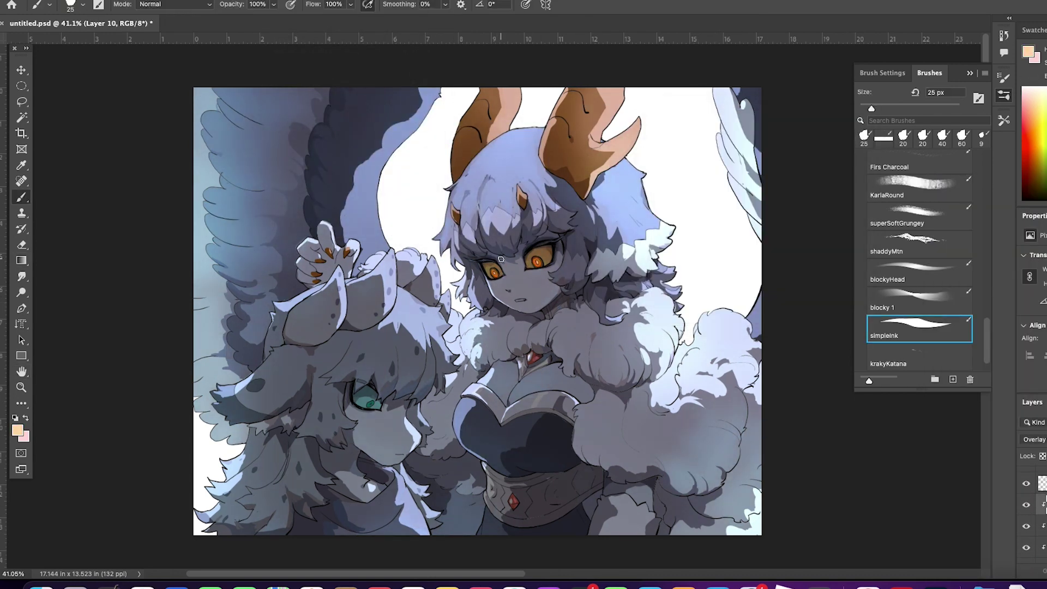
pyautogui.press('g')
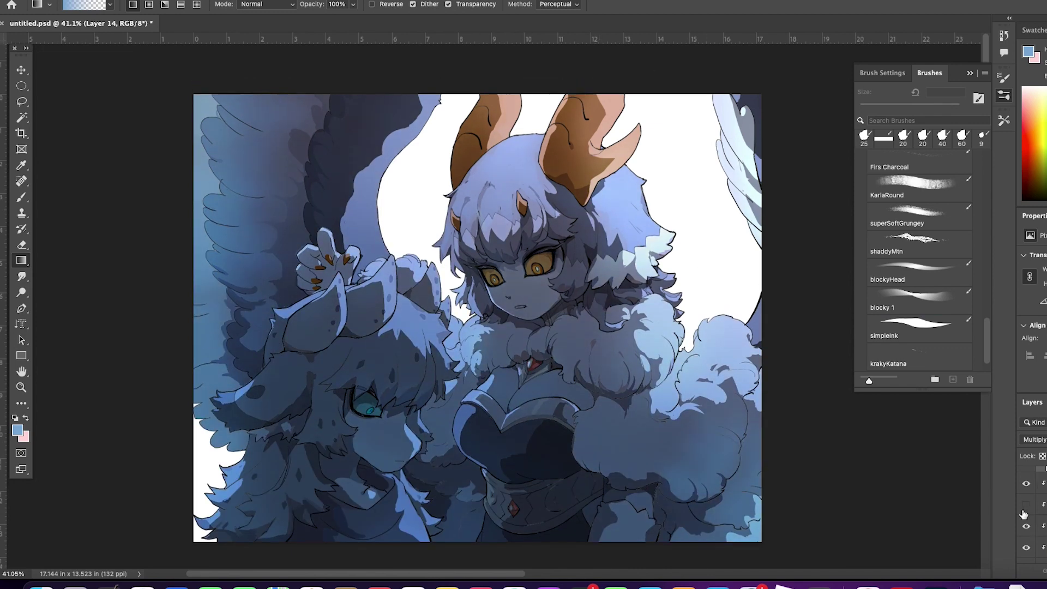
pyautogui.press('b')
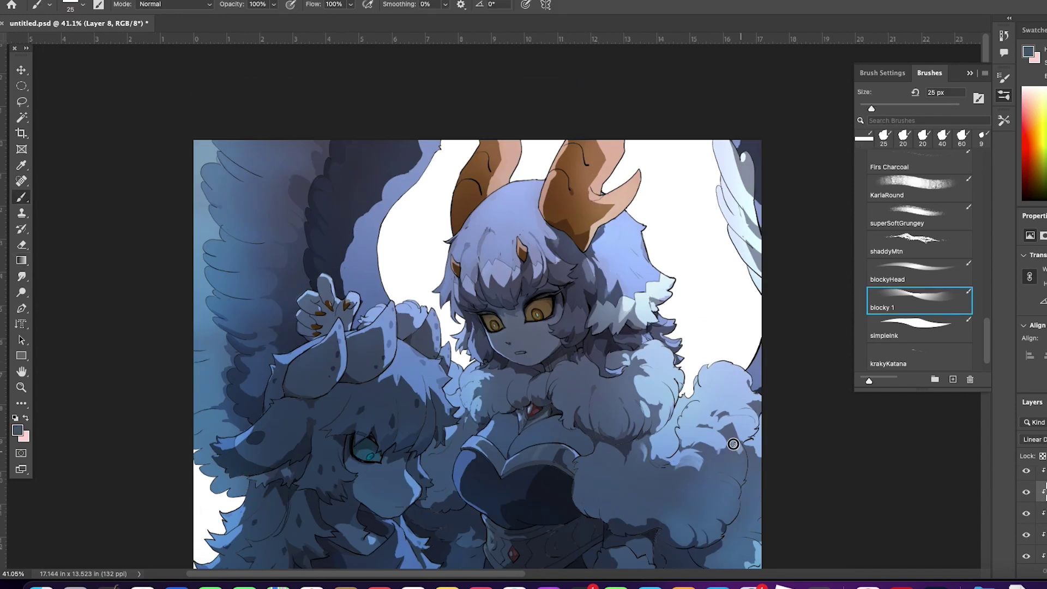
pyautogui.press('r')
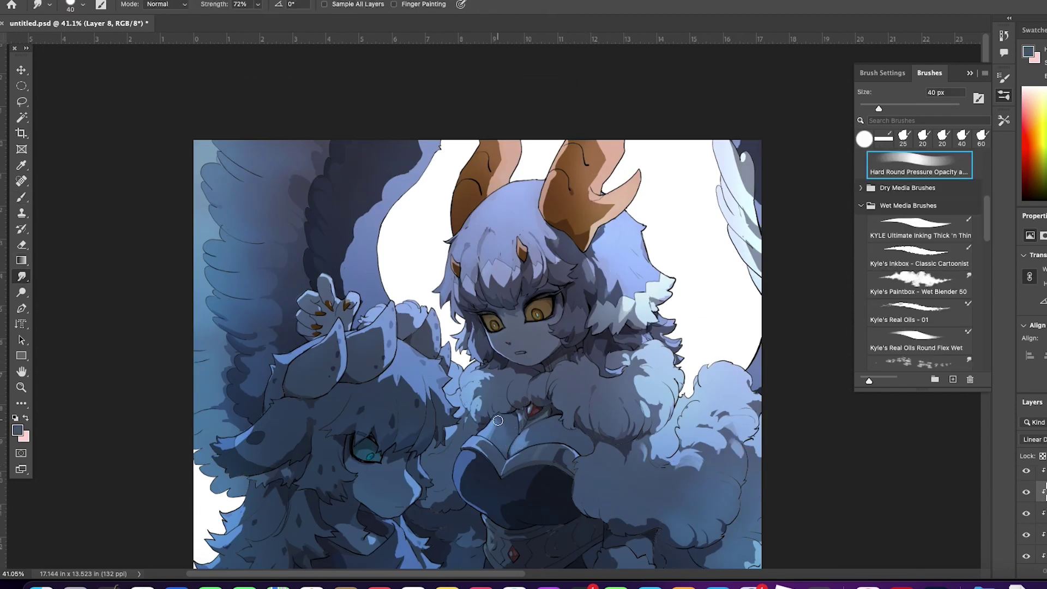
pyautogui.press('b')
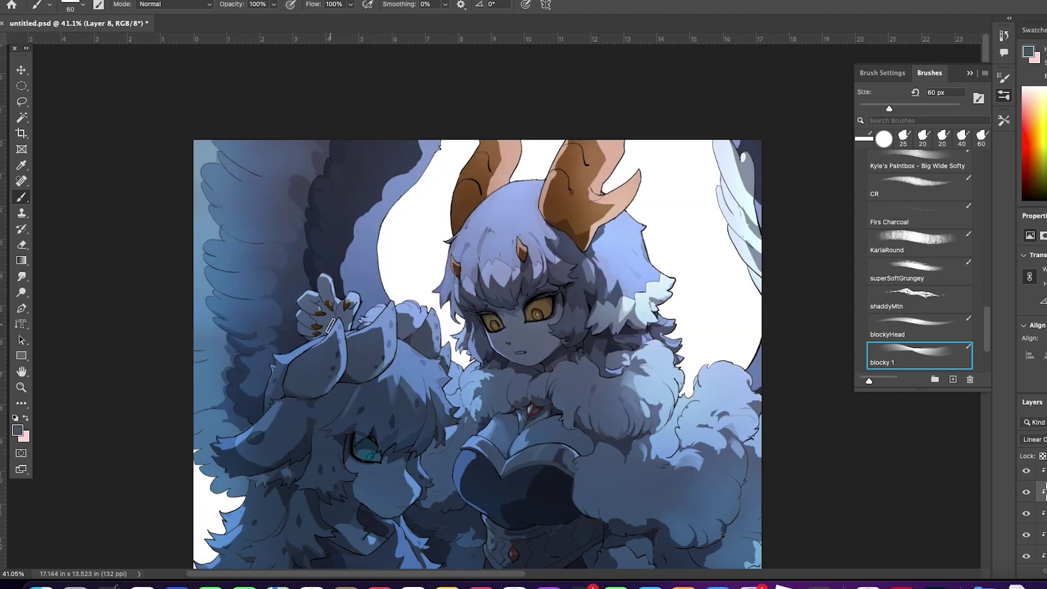
pyautogui.hotkey('ctrl', '+')
pyautogui.hotkey('ctrl', '+')
pyautogui.press('[')
pyautogui.press('[')
pyautogui.press('[')
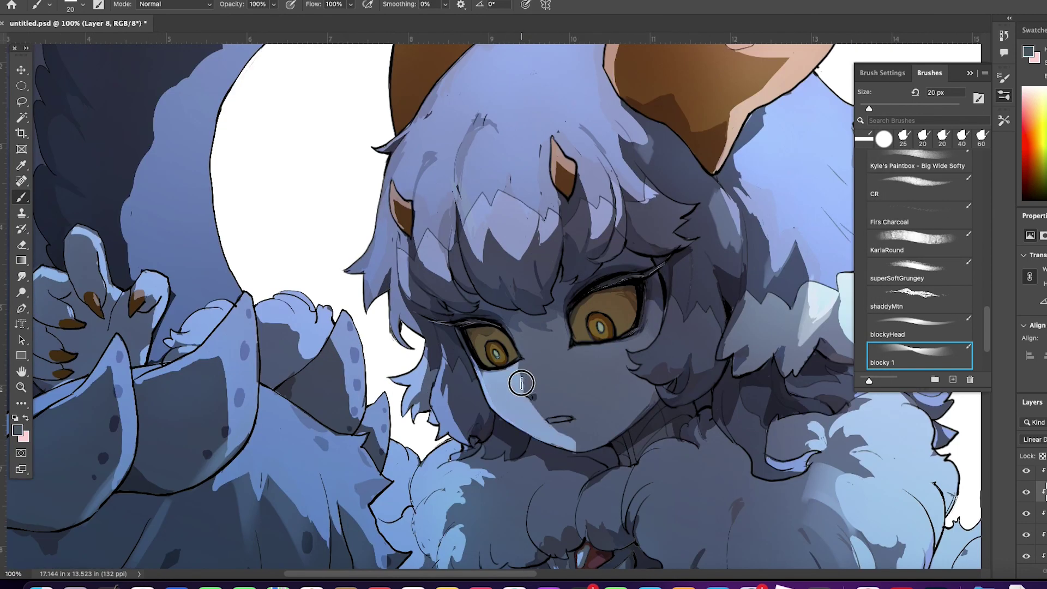
pyautogui.hotkey('ctrl', '-')
pyautogui.hotkey('ctrl', '+')
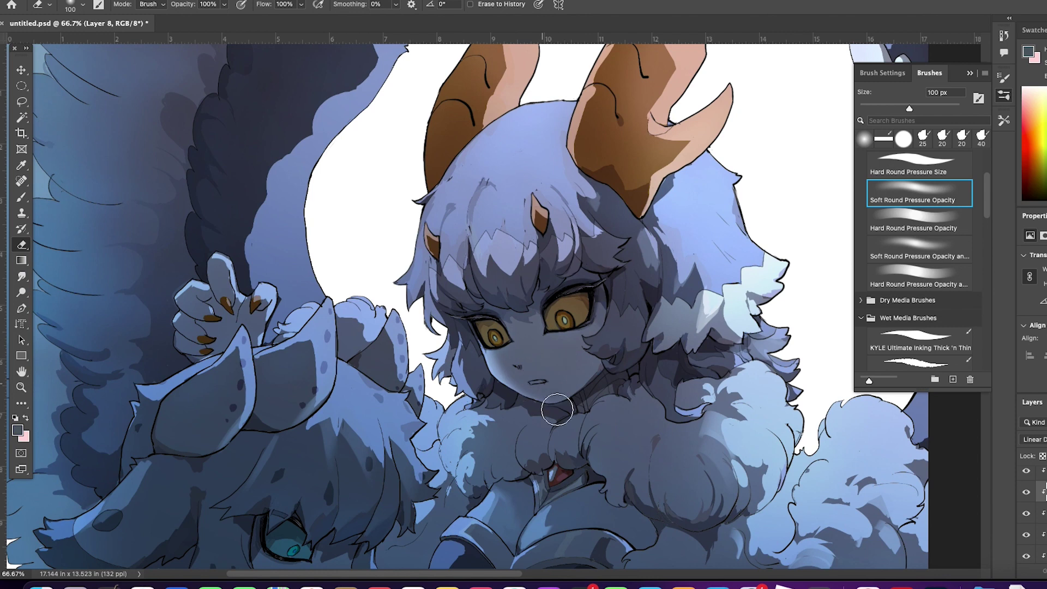
pyautogui.hotkey('ctrl', '-')
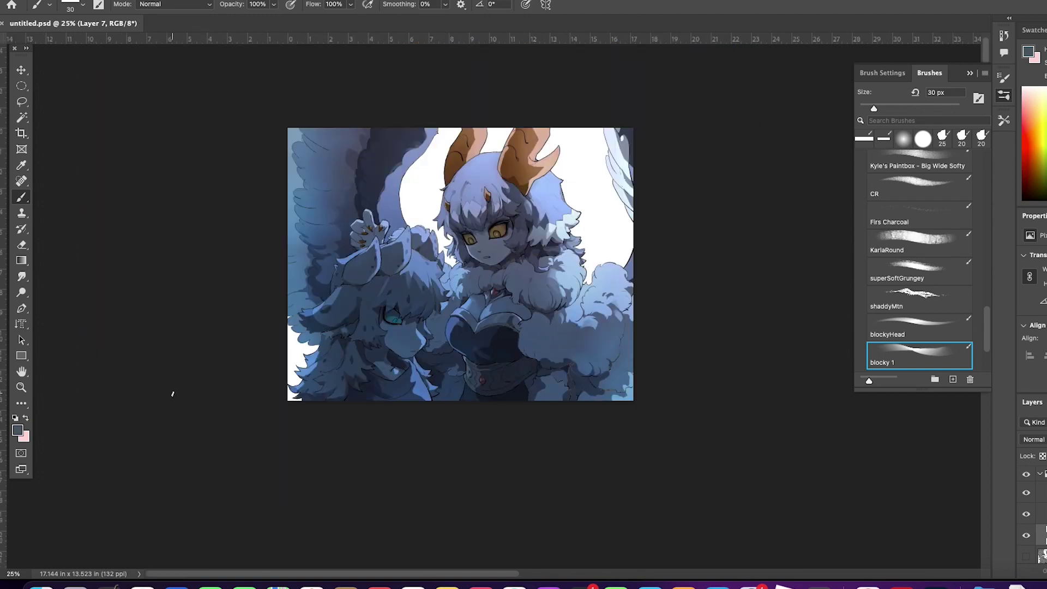
# - Add a Gradient Map adjustment in Hard Light blend mode, then a Photo Filter adjustment
pyautogui.click(1034, 439)
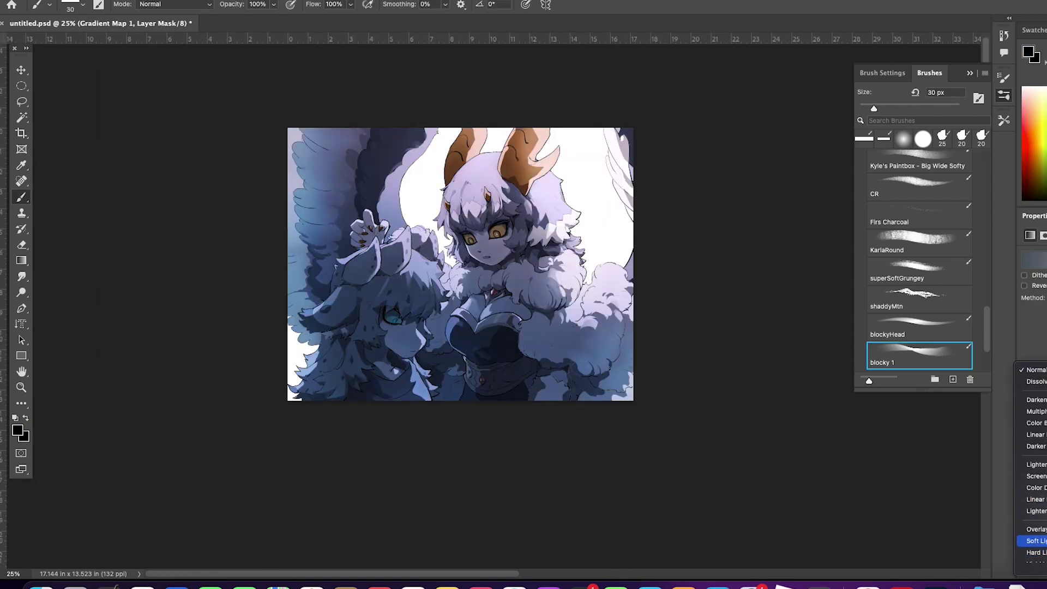
pyautogui.click(1036, 553)
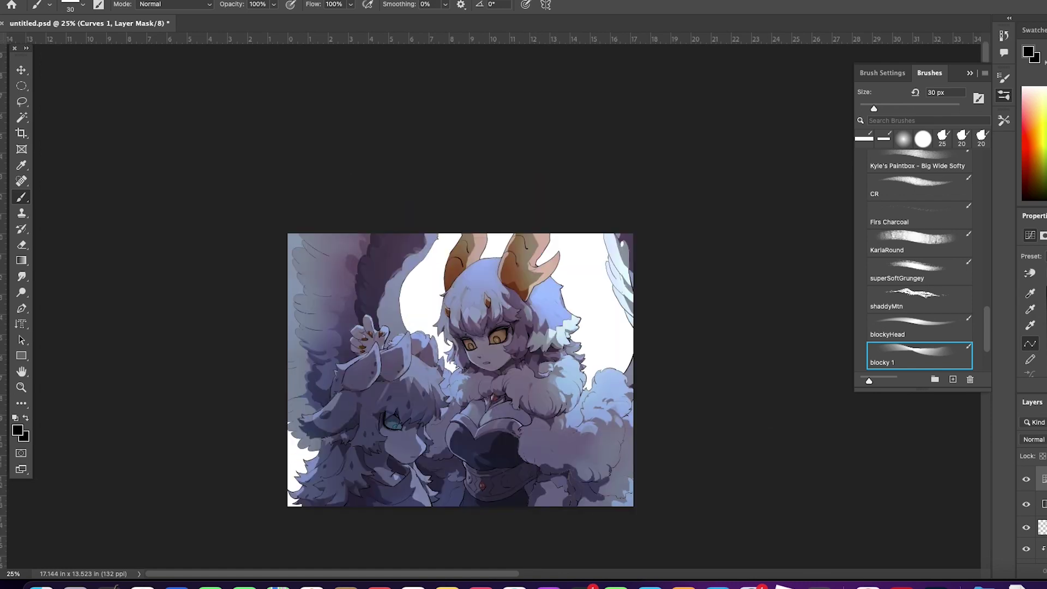
pyautogui.click(1034, 439)
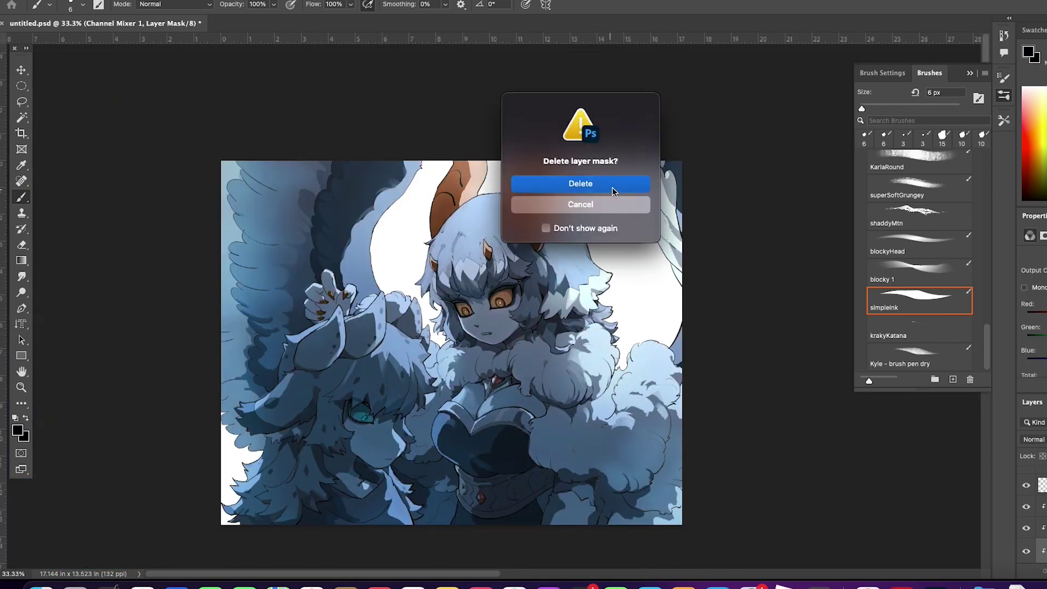
pyautogui.press('.')
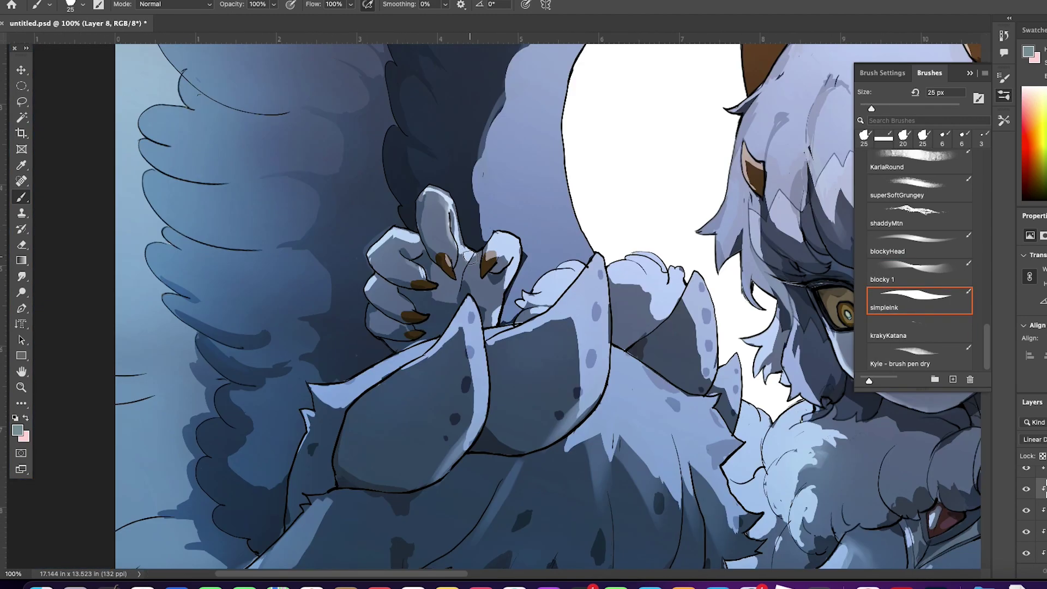
# - Paint light highlights along the claw edge, enlarge the brush to 50 px and sample a blue-grey
pyautogui.moveTo(518, 252); pyautogui.dragTo(504, 317)
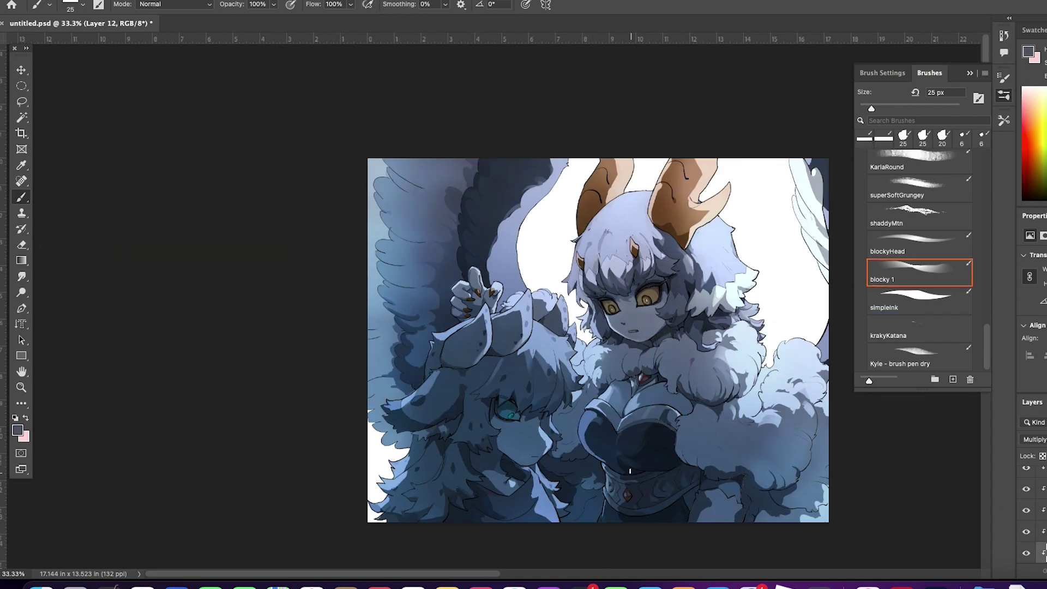
pyautogui.press(']')
pyautogui.press(']')
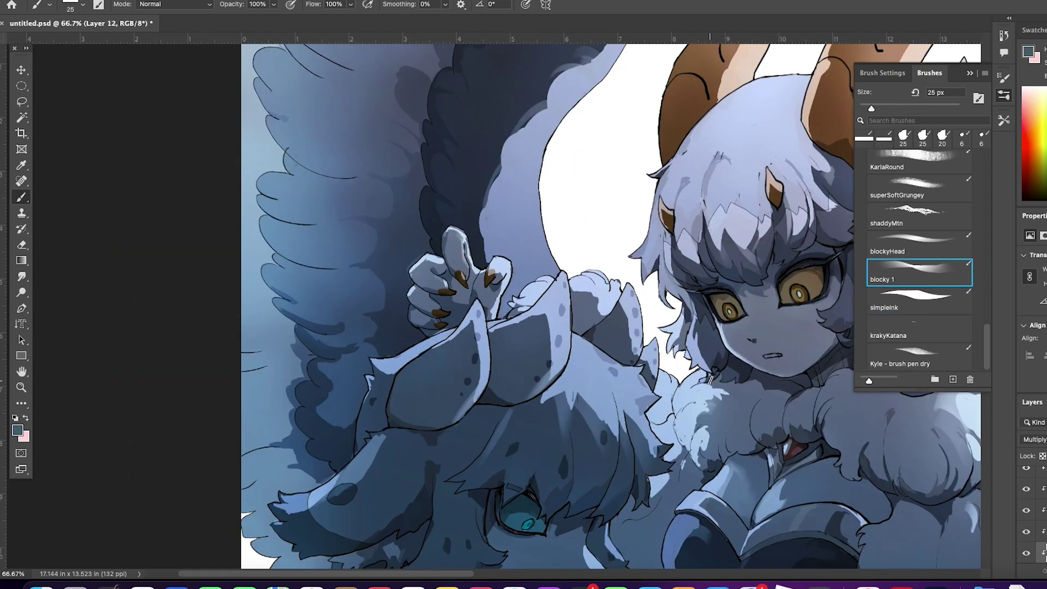
pyautogui.keyDown('alt'); pyautogui.click(601, 395); pyautogui.keyUp('alt')
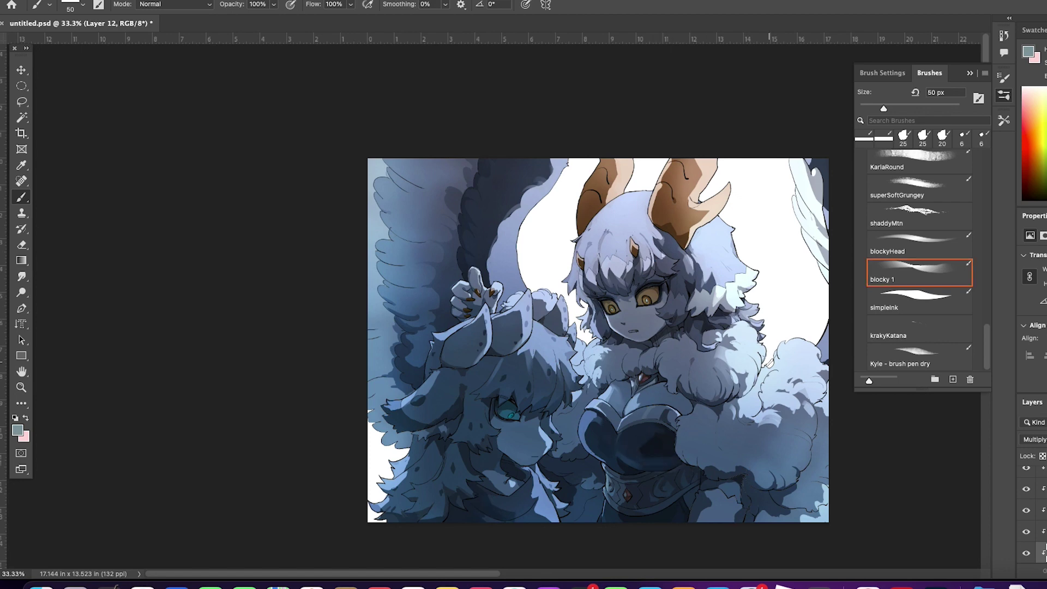